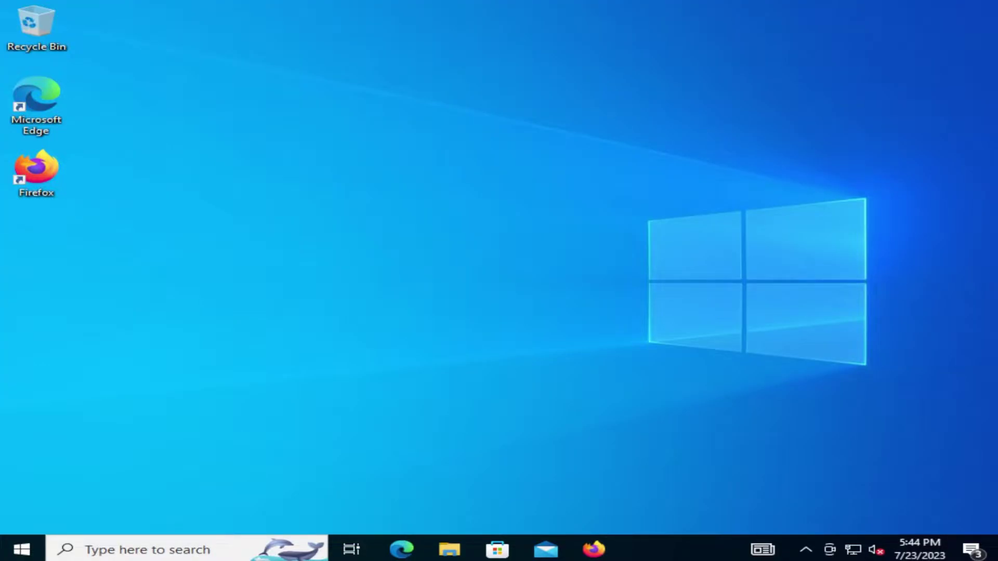
# Step: Open This PC in File Explorer to check the free space on Local Disk (C:)
pyautogui.click(451, 550)
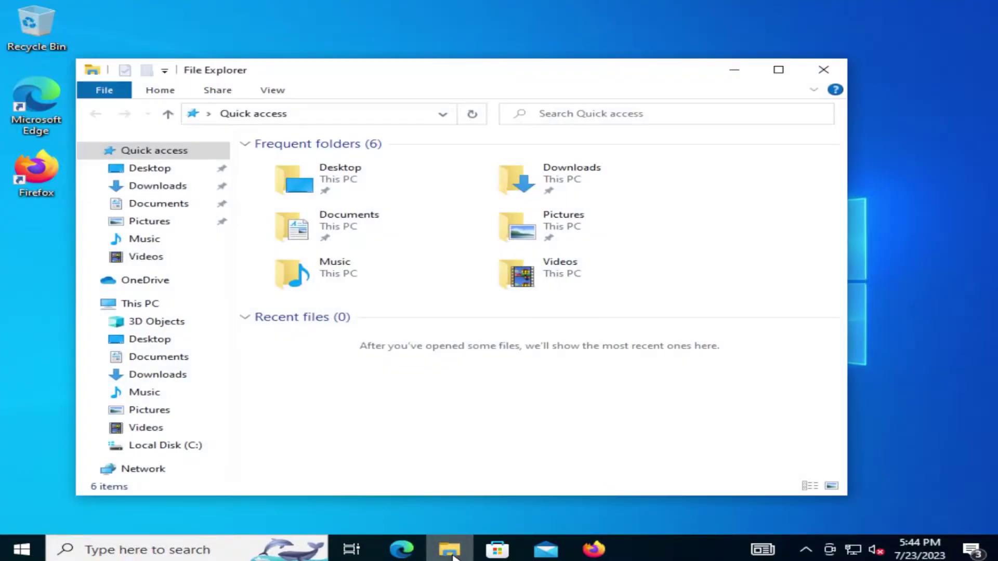
pyautogui.click(140, 306)
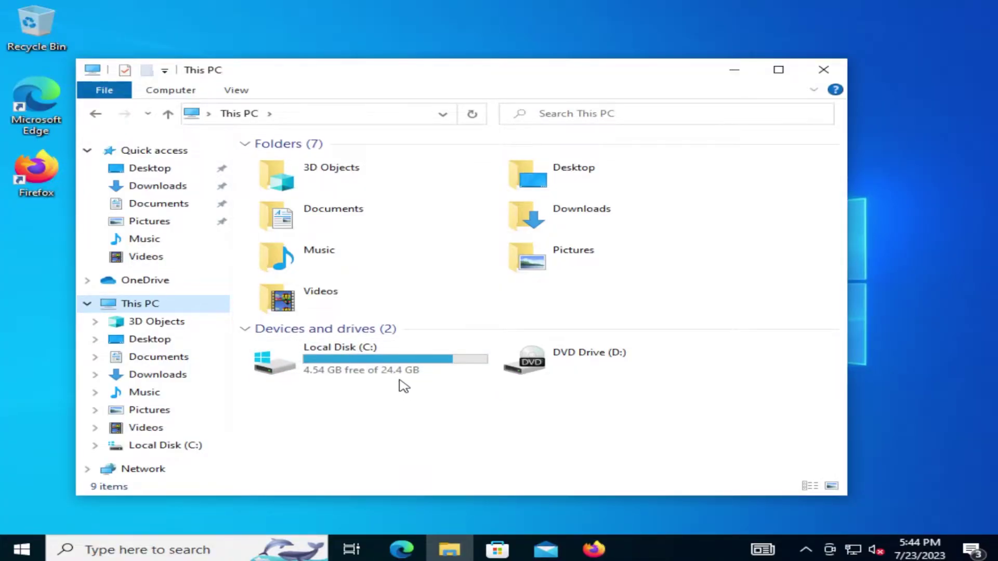
pyautogui.click(374, 409)
# Step: Search Windows for "disk management", open the disk partitions tool, and reposition and enlarge its window
pyautogui.click(21, 552)
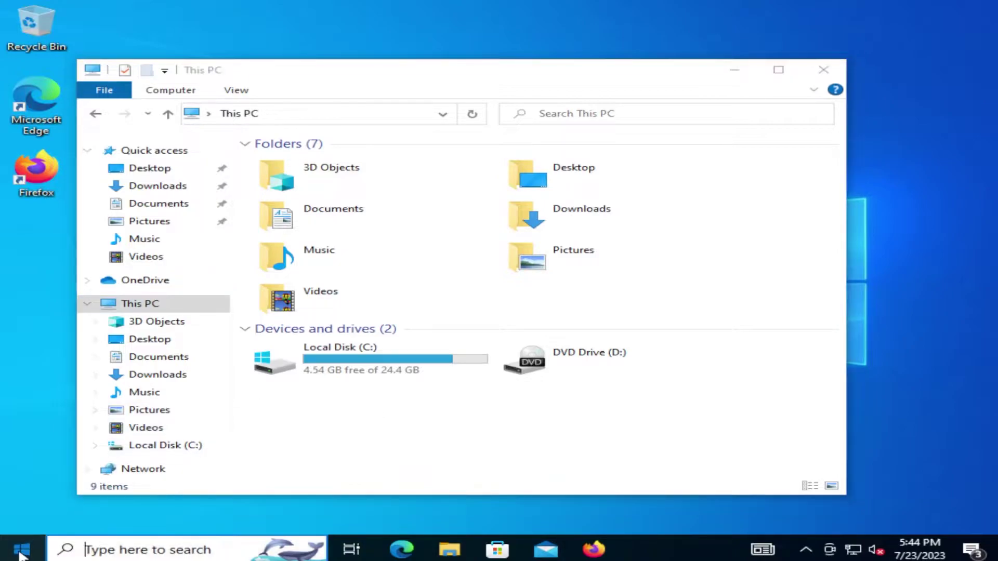
pyautogui.click(125, 549)
pyautogui.write('d')
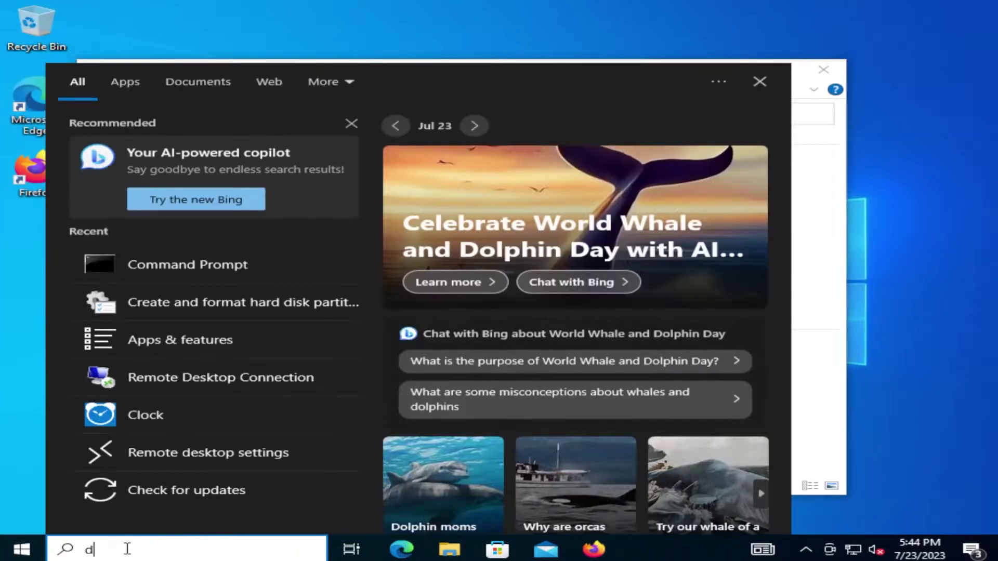
pyautogui.write('isk management')
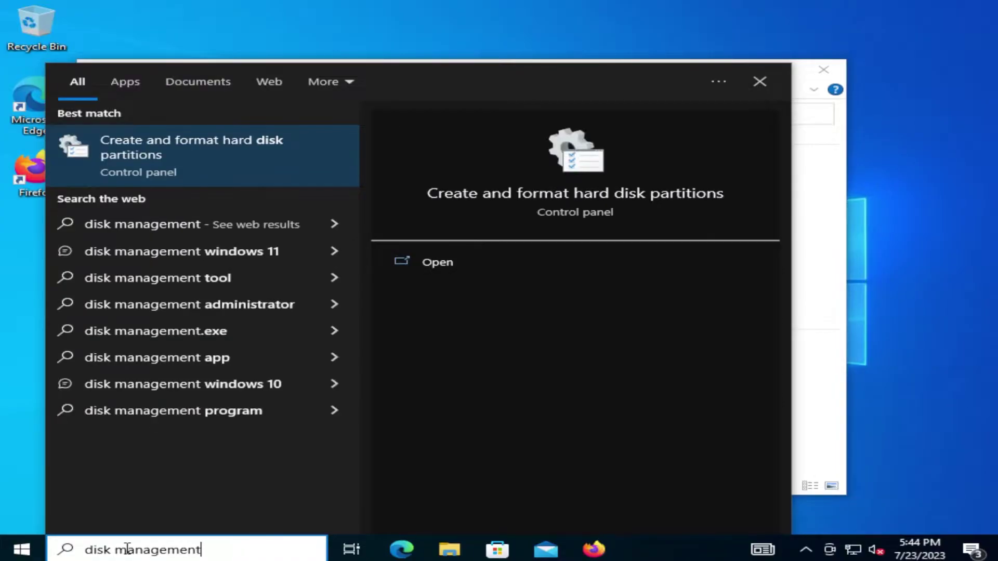
pyautogui.click(157, 151)
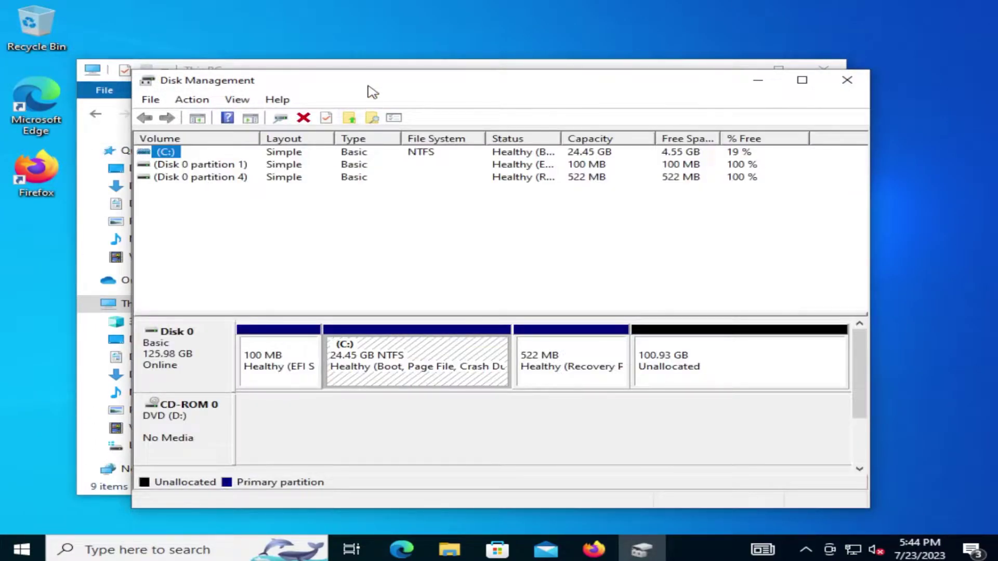
pyautogui.moveTo(376, 87); pyautogui.dragTo(324, 41)
pyautogui.moveTo(816, 461); pyautogui.dragTo(956, 516)
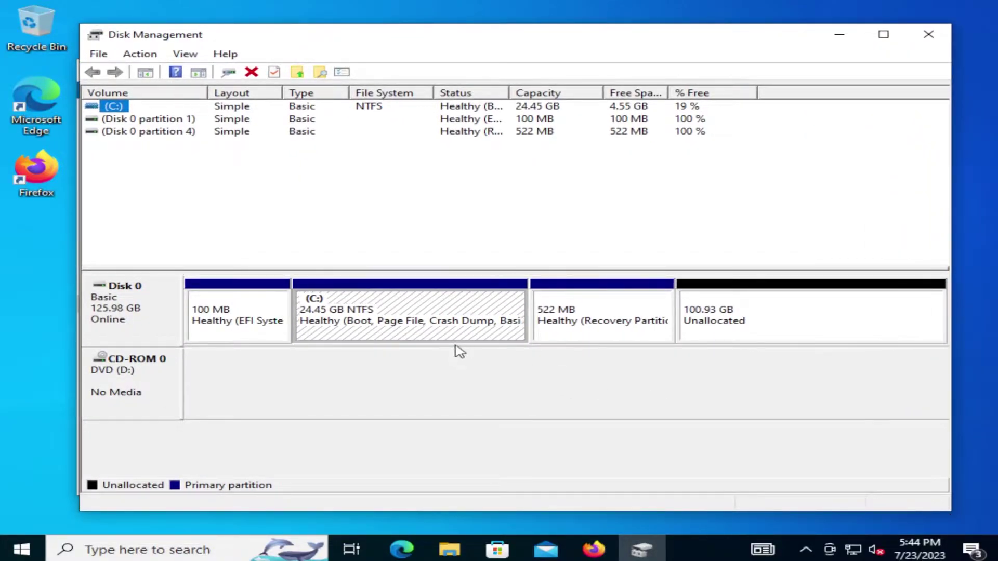
# Step: Examine Disk 0's unallocated space and the volume operations available for the C: partition
pyautogui.click(727, 321)
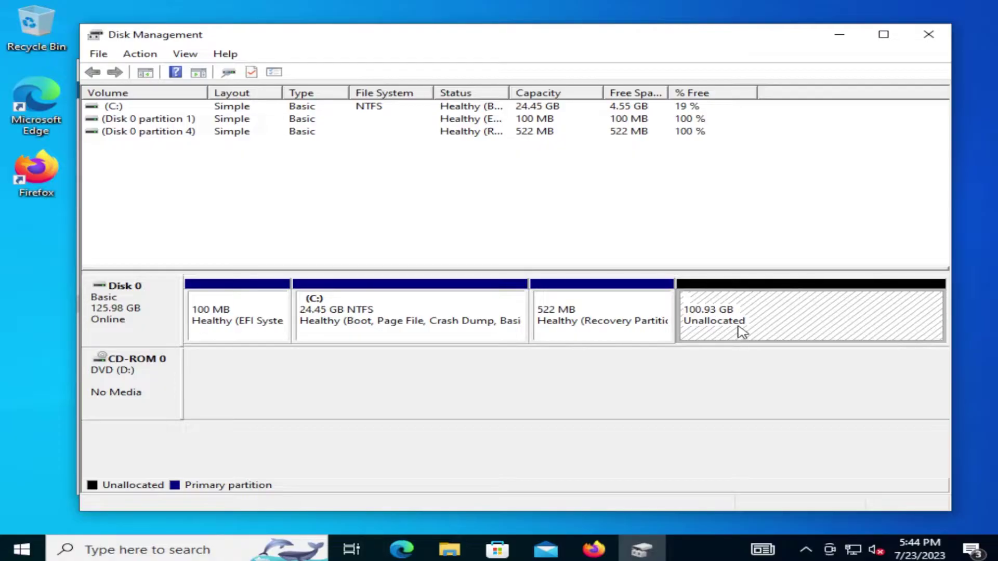
pyautogui.click(390, 325)
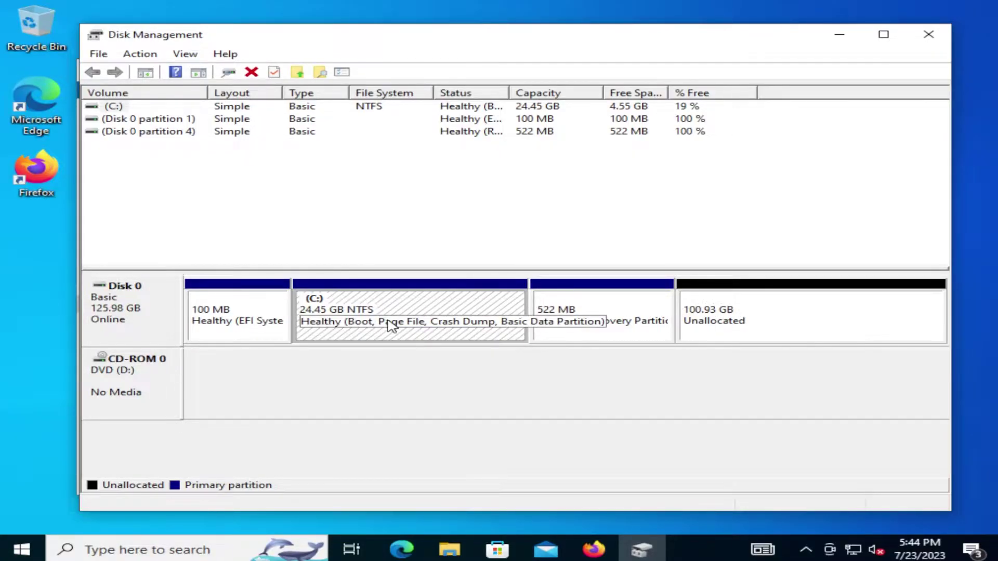
pyautogui.rightClick(442, 306)
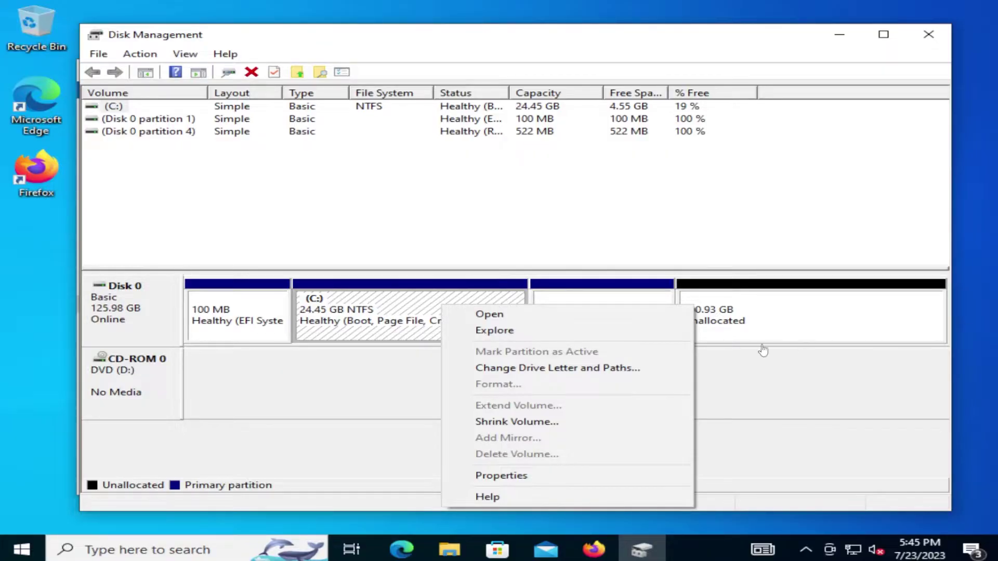
pyautogui.click(716, 322)
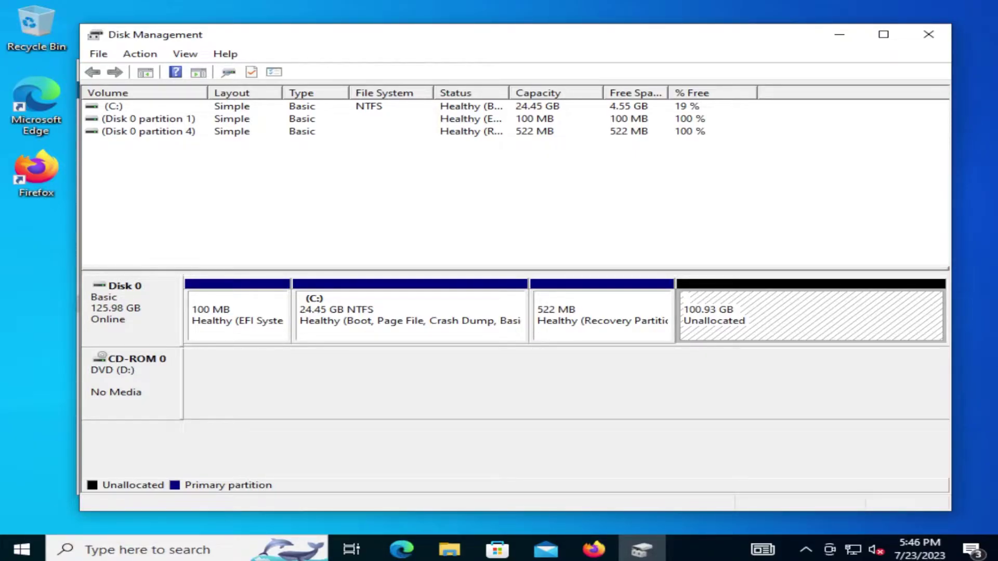
# Step: Close Disk Management and the File Explorer window to return to the desktop
pyautogui.click(929, 34)
pyautogui.press('super+e')
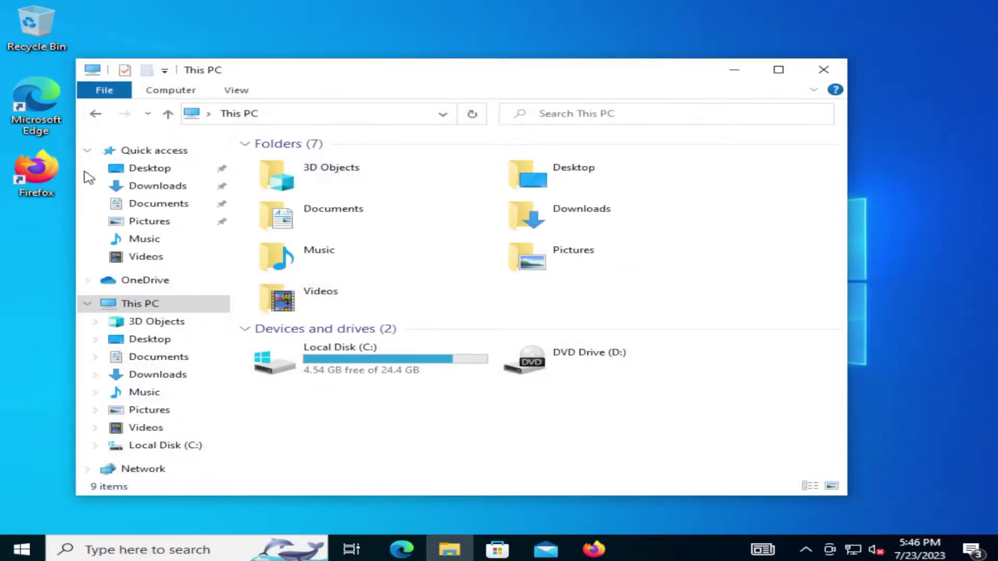
pyautogui.click(824, 69)
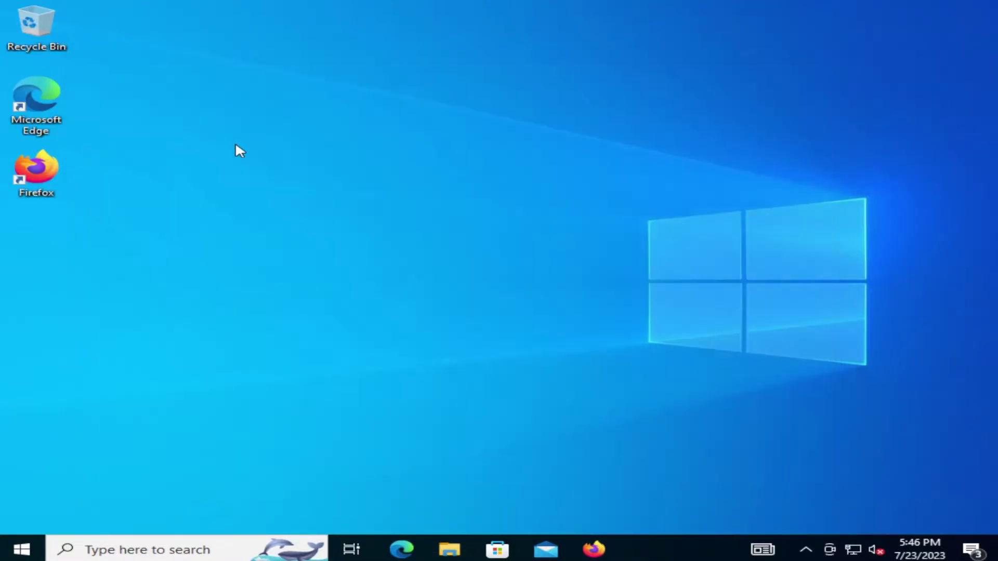
# Step: Switch to Firefox and search the web for "gparted live download"
pyautogui.doubleClick(33, 168)
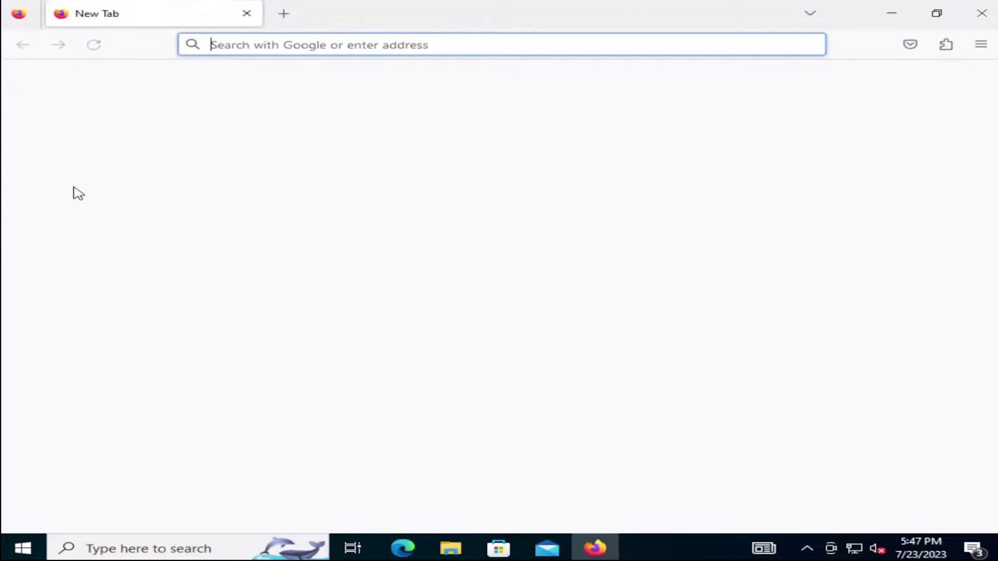
pyautogui.write('gparted live dow')
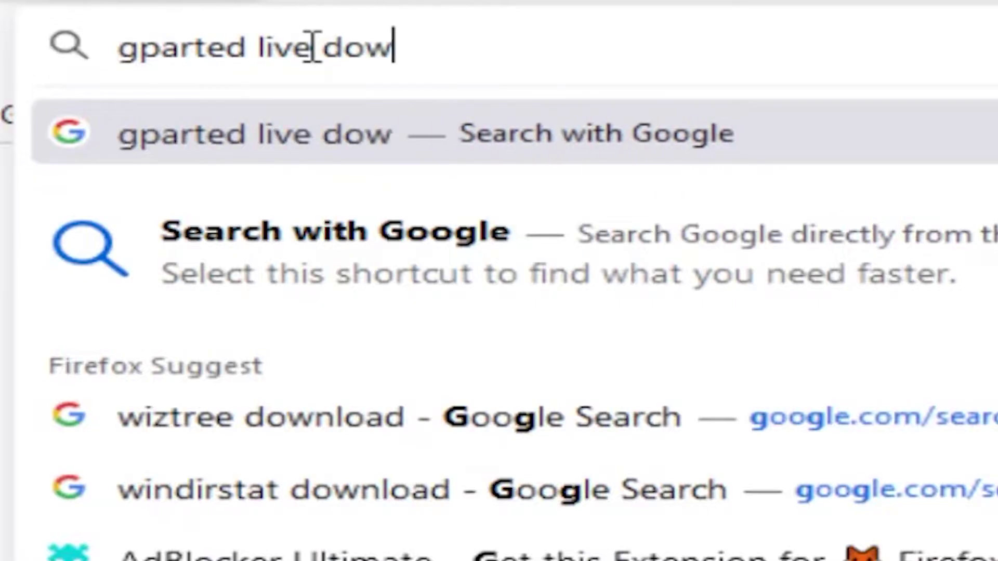
pyautogui.write('nload')
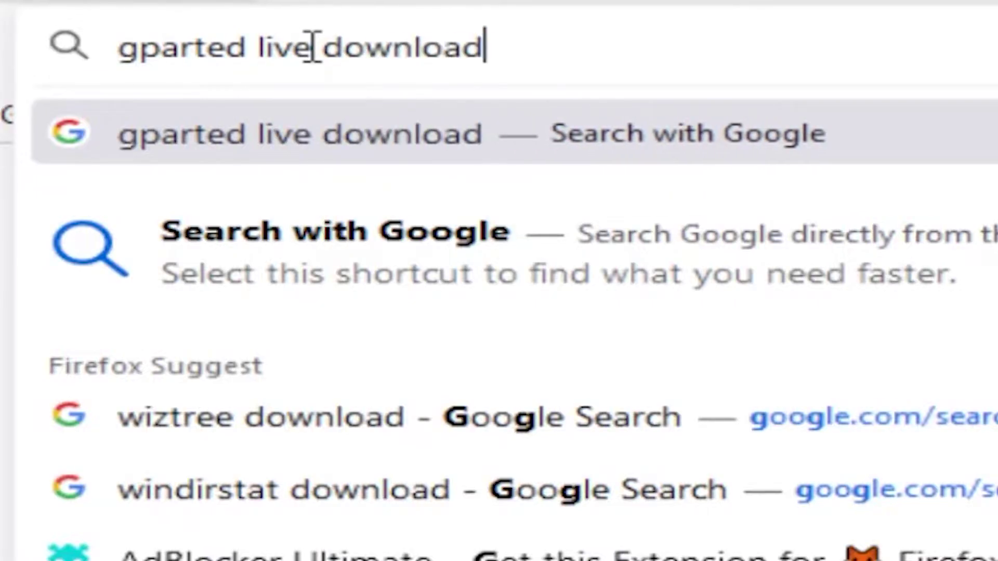
pyautogui.press('Return')
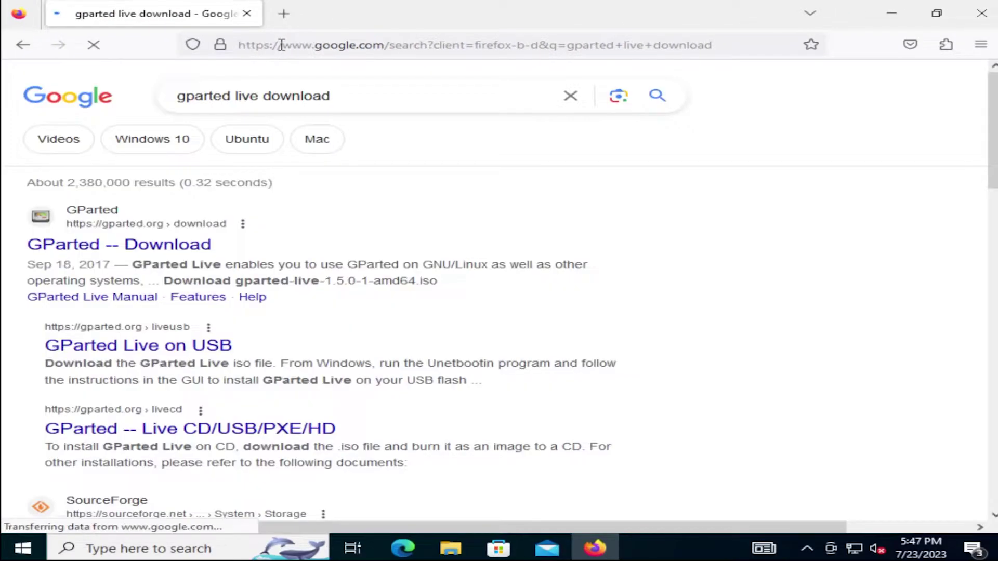
# Step: Download the stable gparted-live-1.5.0-1-amd64.iso image from the official GParted download page
pyautogui.click(117, 249)
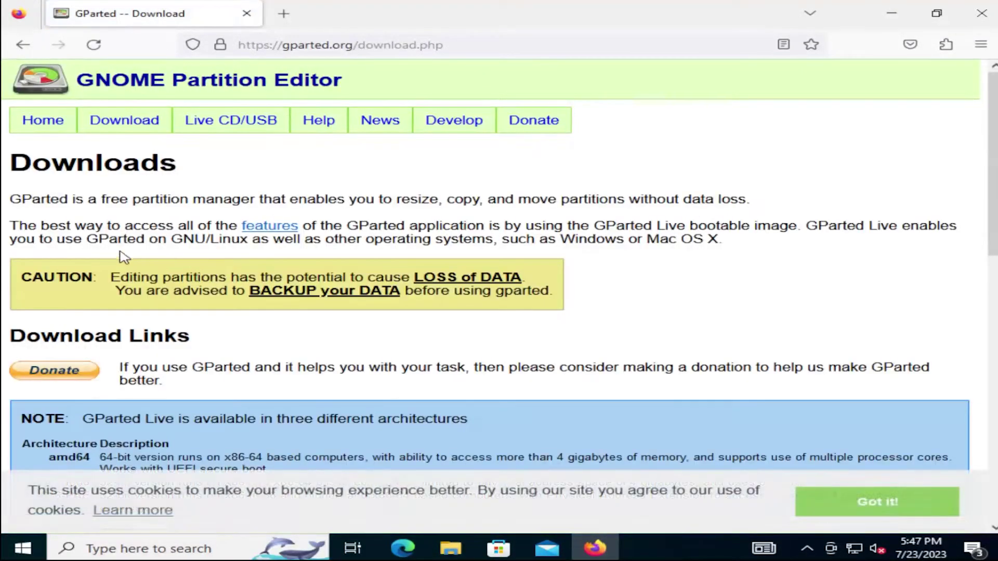
pyautogui.click(115, 128)
pyautogui.scroll(-5, 161, 240)
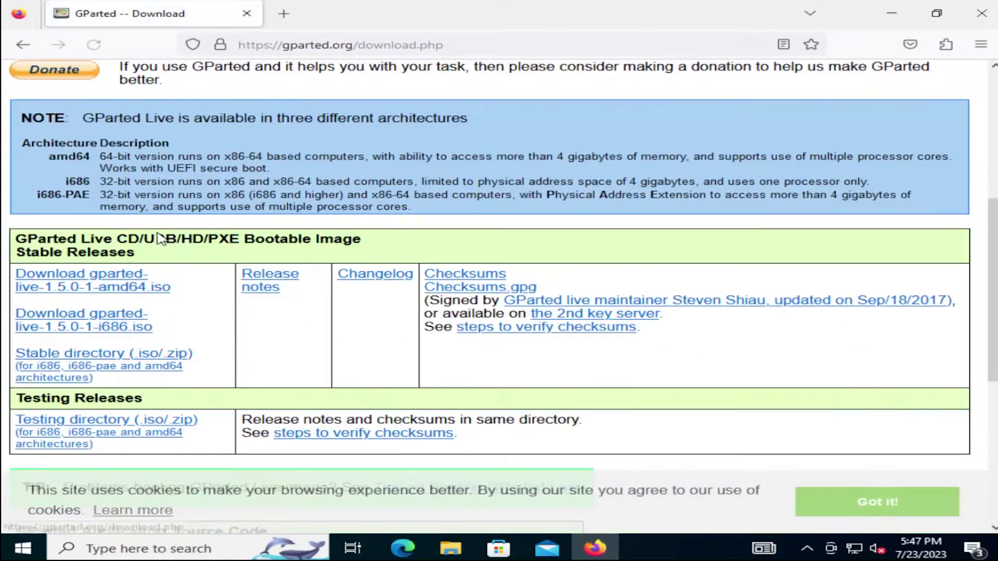
pyautogui.scroll(-3, 160, 240)
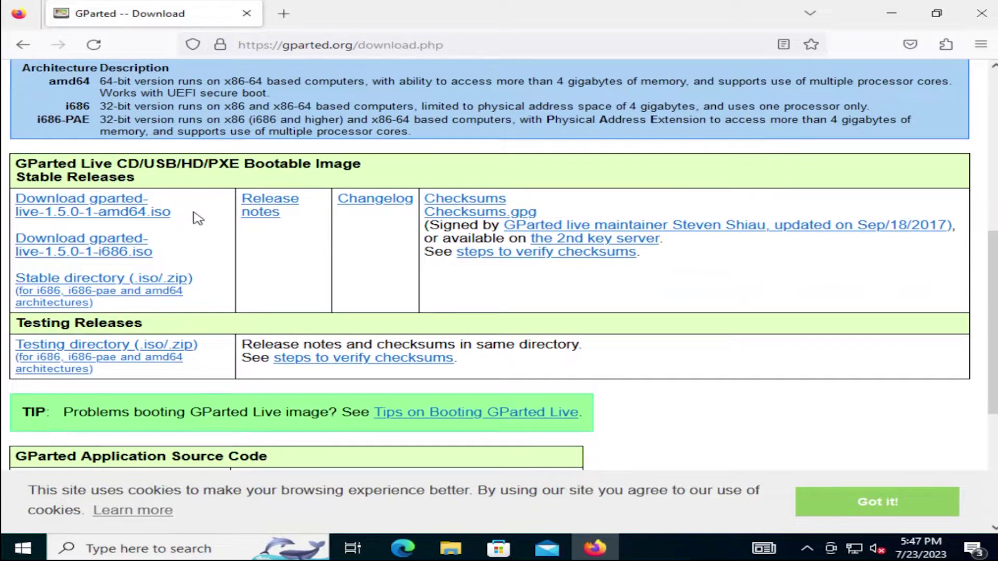
pyautogui.click(109, 209)
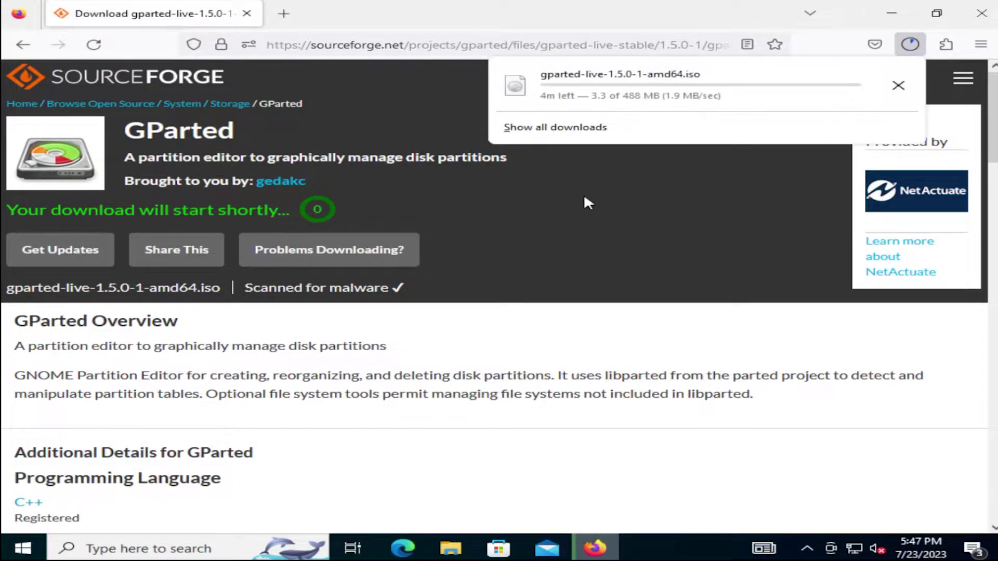
# Step: Search for "rufus" in a new browser tab and open the official rufus.ie site
pyautogui.click(286, 14)
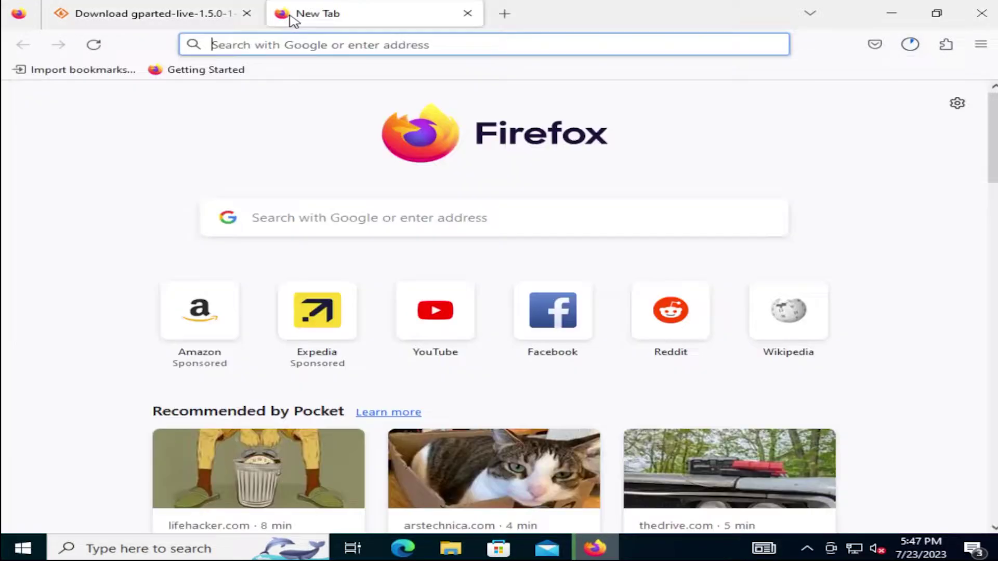
pyautogui.click(293, 46)
pyautogui.write('rufus')
pyautogui.press('Return')
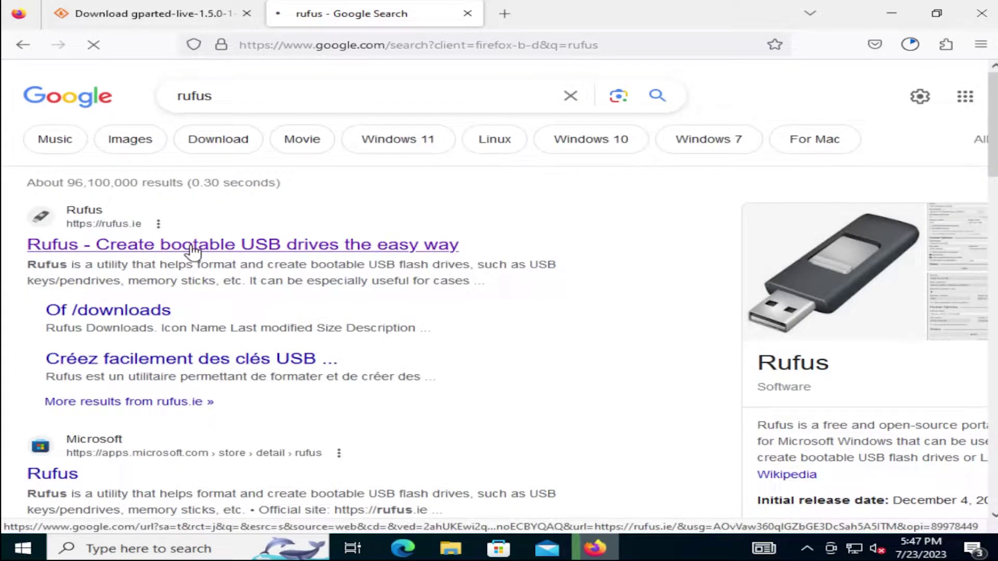
pyautogui.click(193, 252)
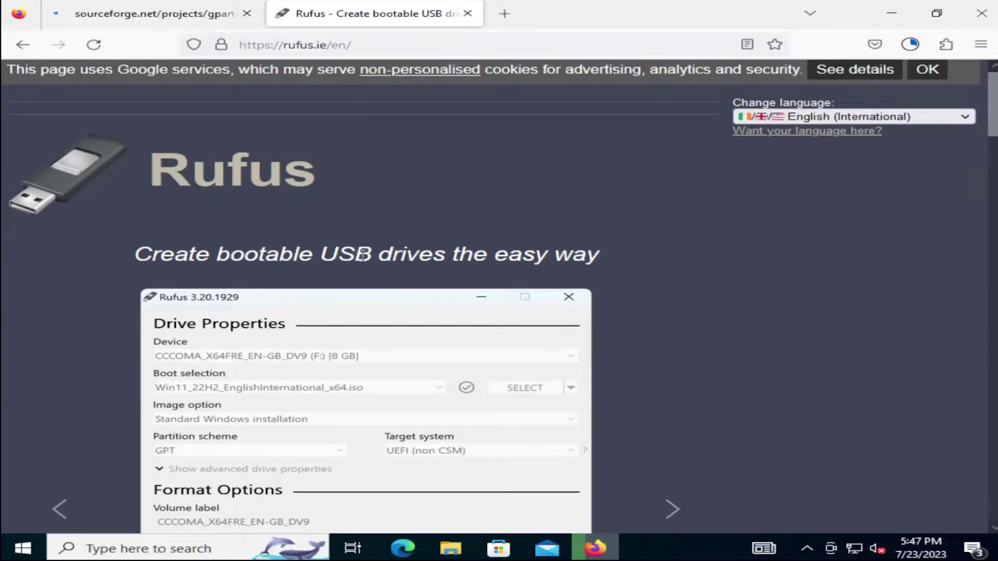
# Step: Download the standard Windows x64 release rufus-4.1.exe from the Rufus page and show the browser's download list
pyautogui.scroll(-5, 390, 250)
pyautogui.scroll(5, 452, 238)
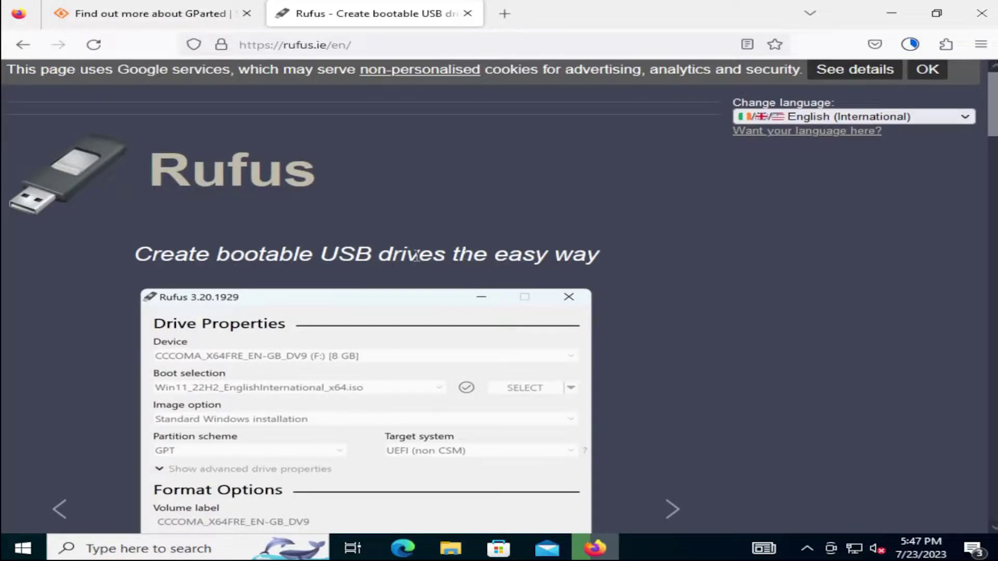
pyautogui.scroll(-3, 416, 255)
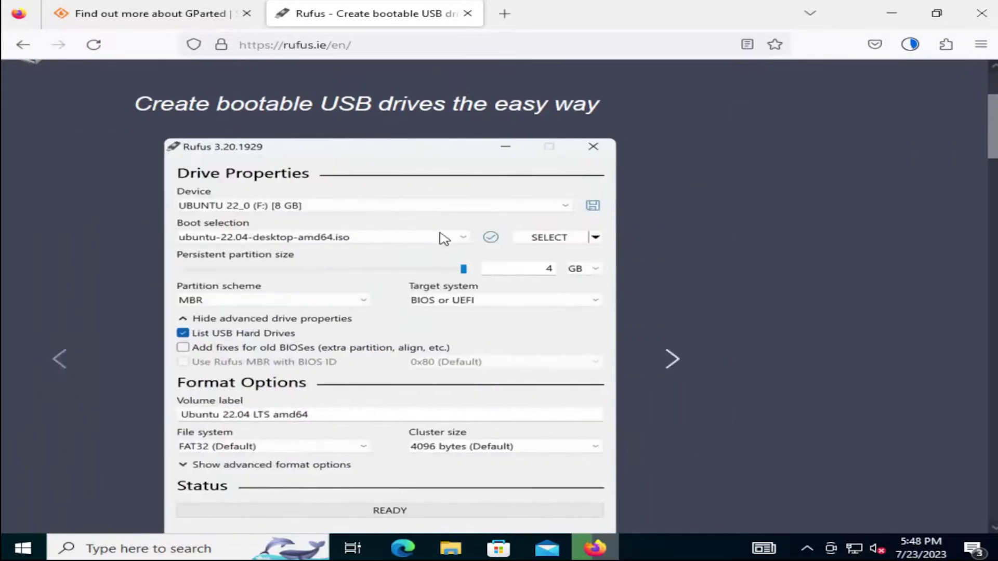
pyautogui.scroll(-10, 245, 333)
pyautogui.scroll(2, 234, 327)
pyautogui.scroll(-3, 195, 324)
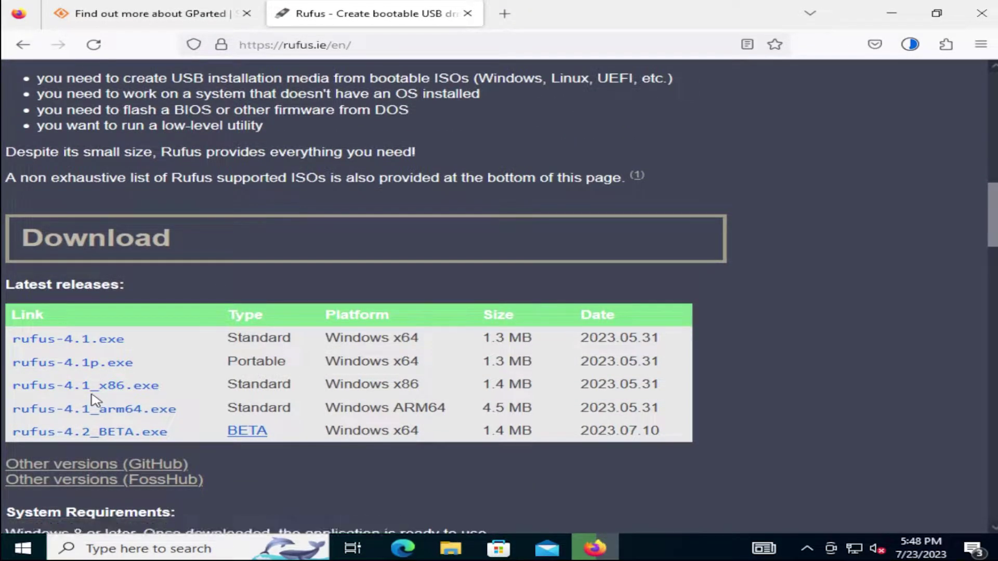
pyautogui.click(87, 342)
pyautogui.click(911, 44)
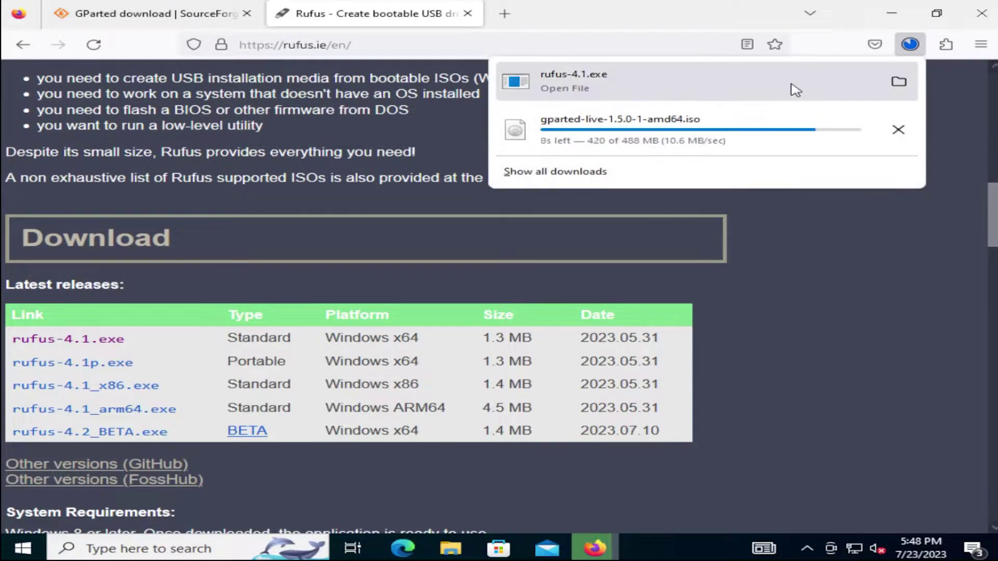
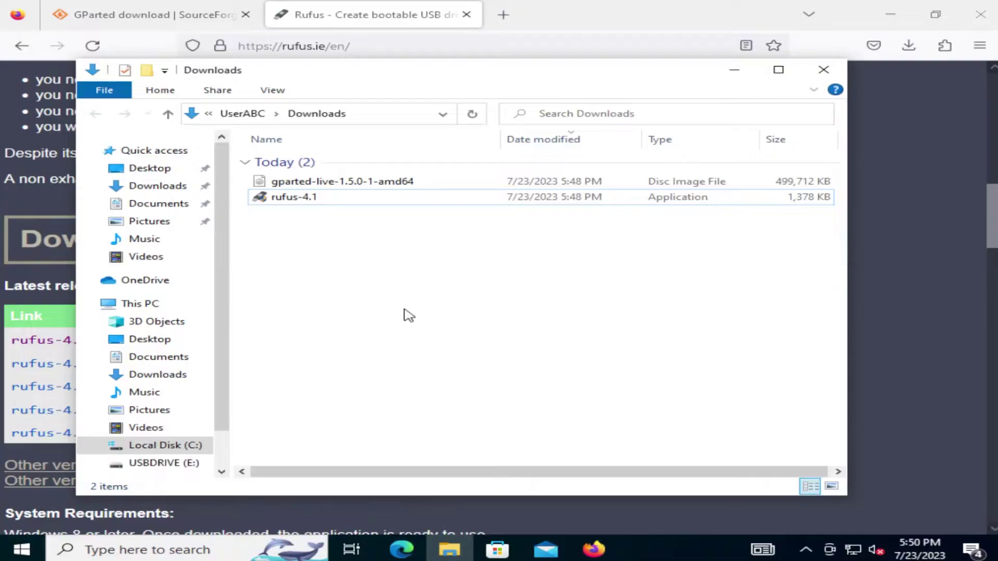
# Step: Check the contents of USBDRIVE (E:) and Local Disk (C:), and launch rufus-4.1 from the Downloads folder
pyautogui.click(182, 466)
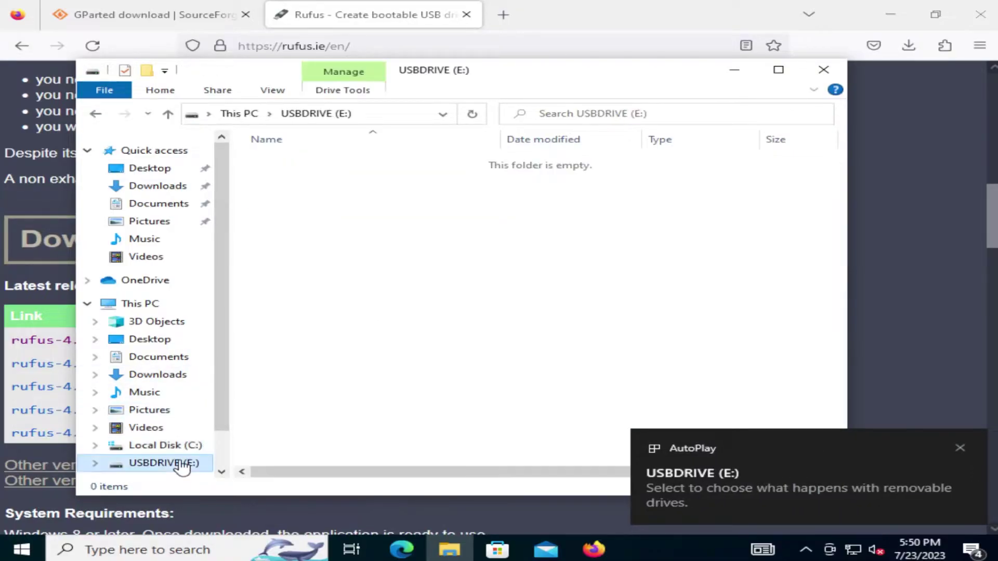
pyautogui.click(186, 448)
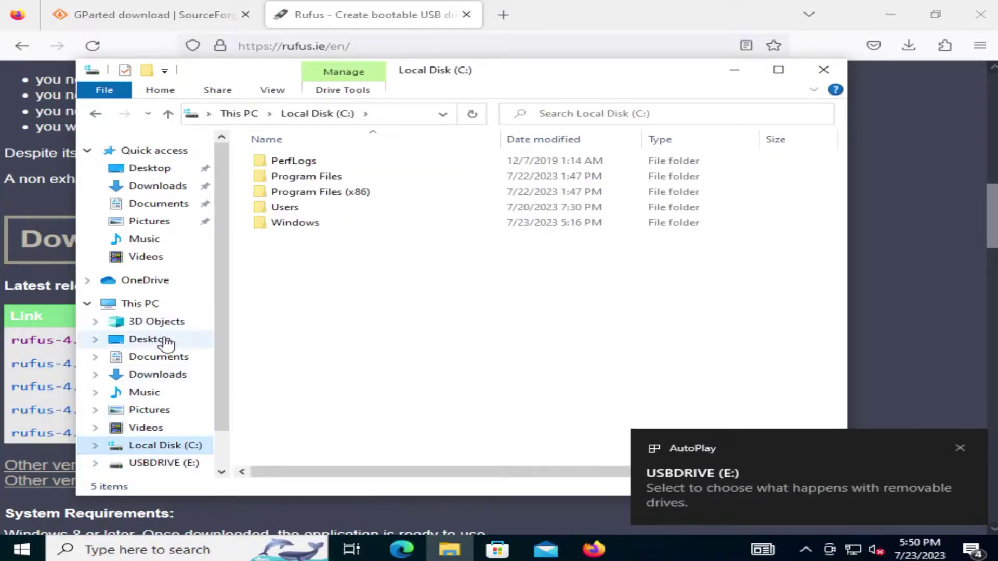
pyautogui.click(171, 186)
pyautogui.doubleClick(283, 200)
pyautogui.click(375, 375)
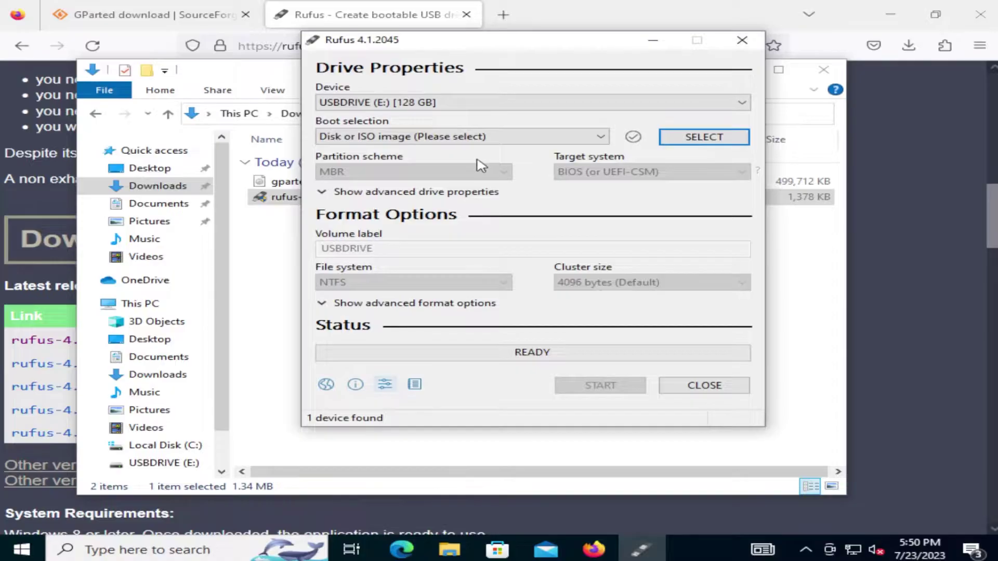
# Step: Load gparted-live-1.5.0-1-amd64.iso from Downloads as the Rufus boot image and put the cursor in the volume label
pyautogui.click(711, 138)
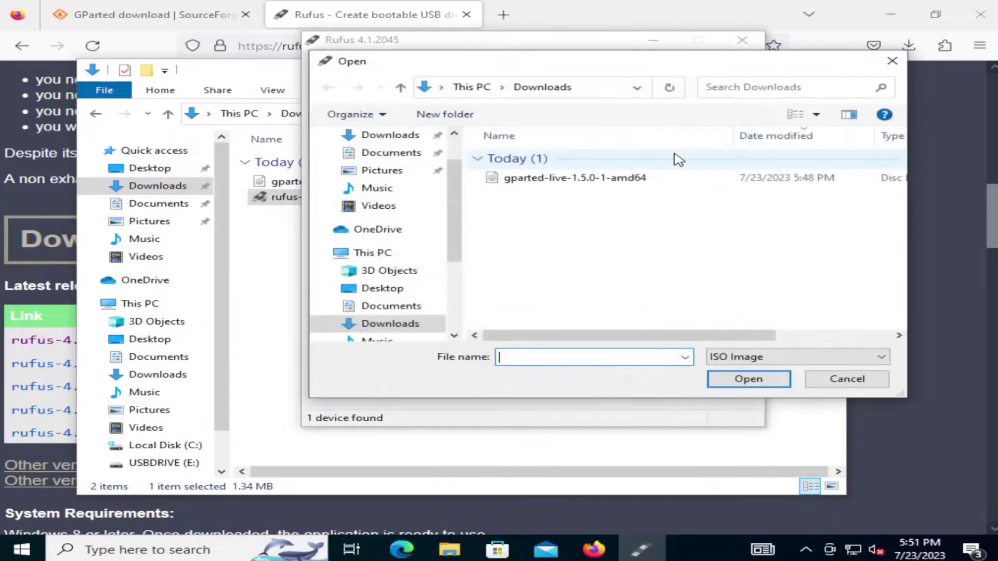
pyautogui.click(527, 183)
pyautogui.doubleClick(526, 183)
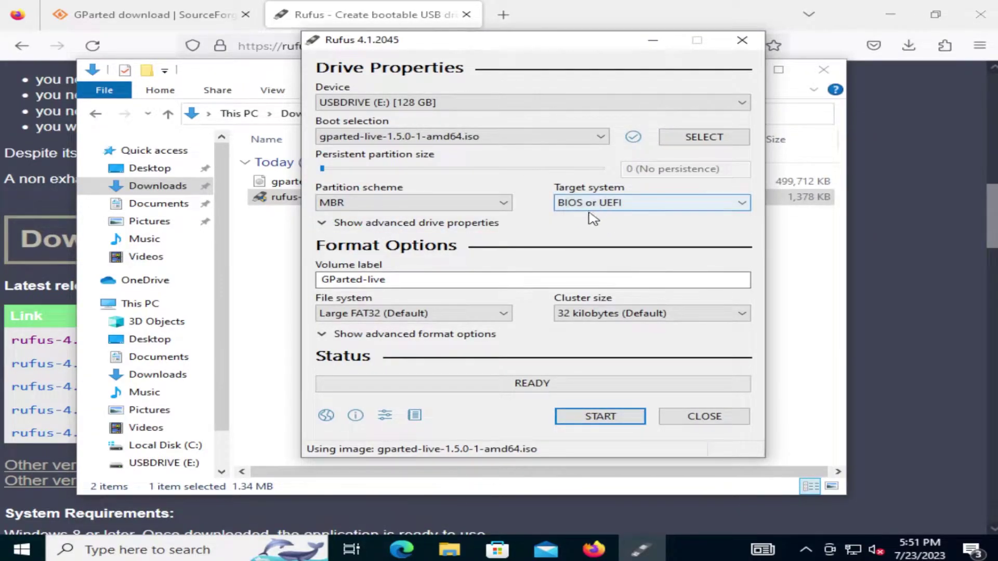
pyautogui.click(396, 275)
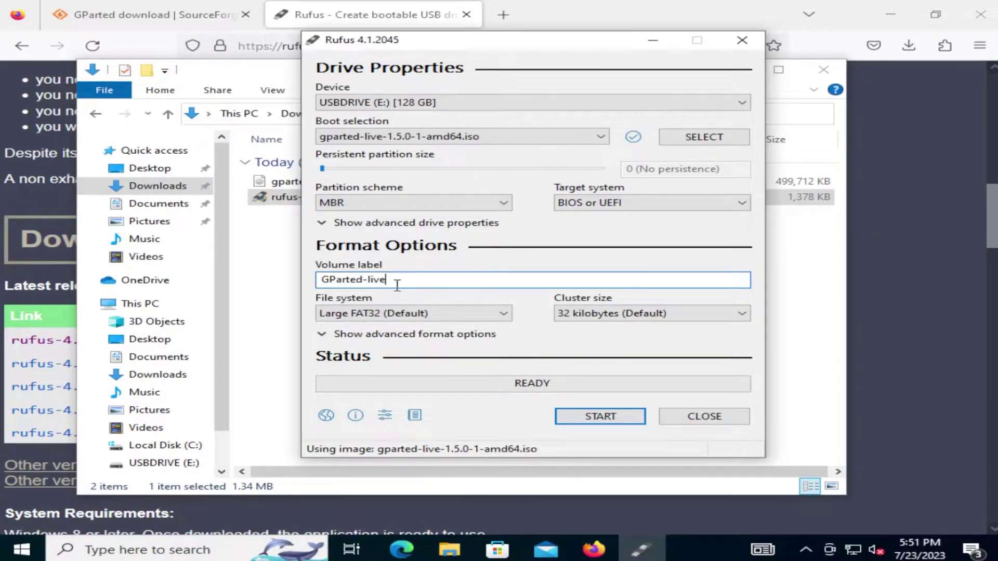
# Step: Write the GParted image to USBDRIVE (E:) in ISO Image mode, allowing the Syslinux file download and the erasure of the drive
pyautogui.click(593, 417)
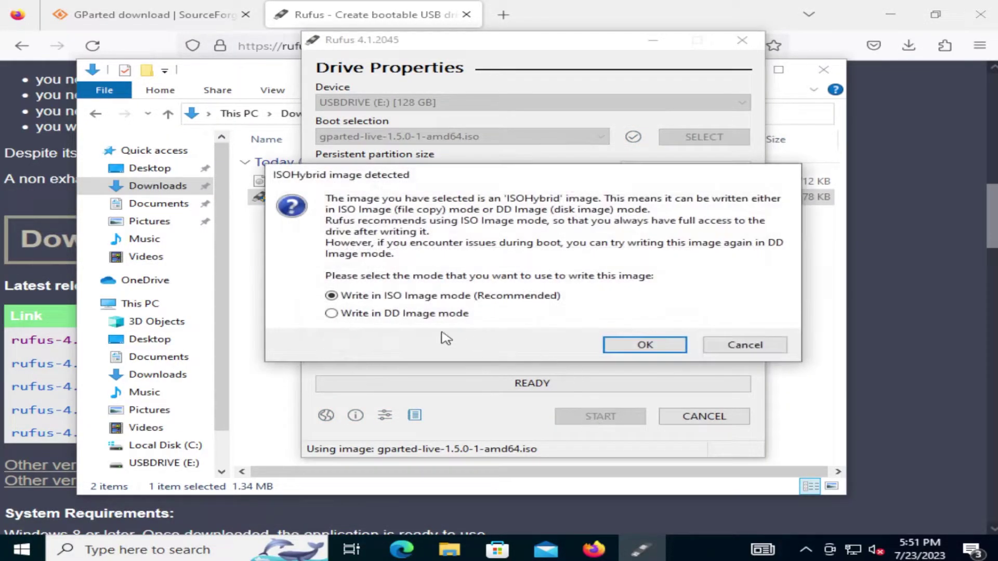
pyautogui.click(638, 344)
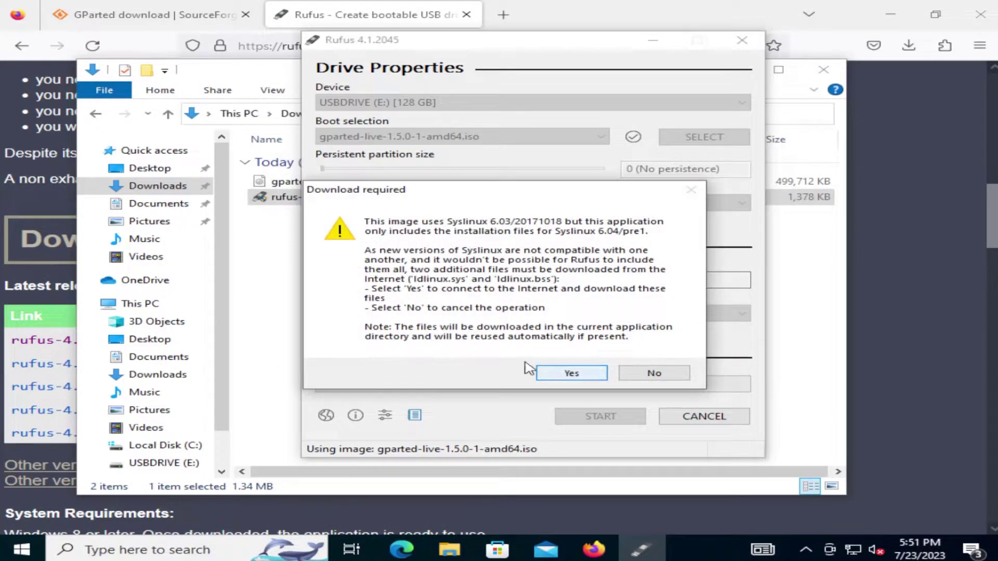
pyautogui.click(572, 373)
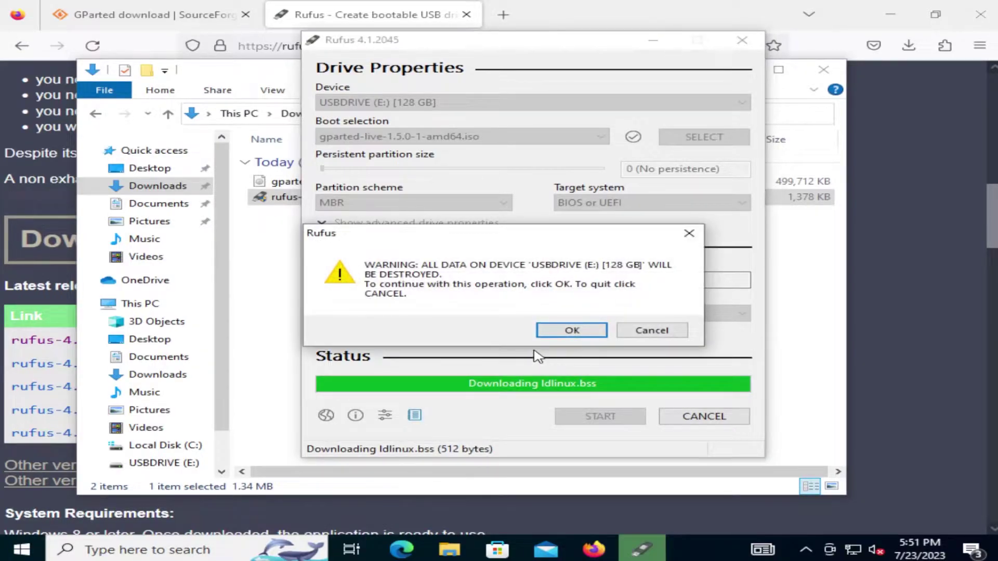
pyautogui.click(571, 331)
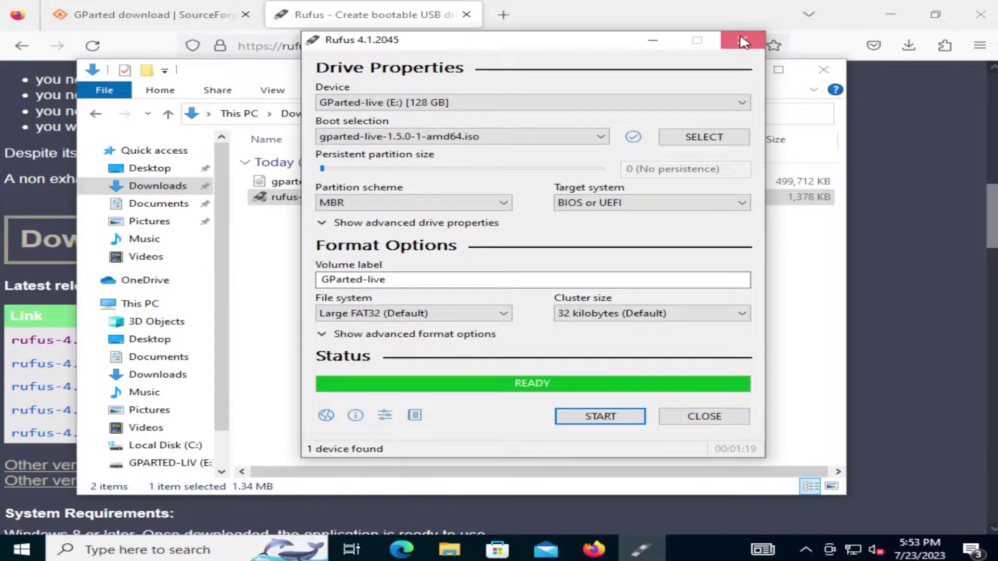
# Step: Close Rufus, the Downloads folder window and the web browser
pyautogui.click(743, 42)
pyautogui.click(824, 69)
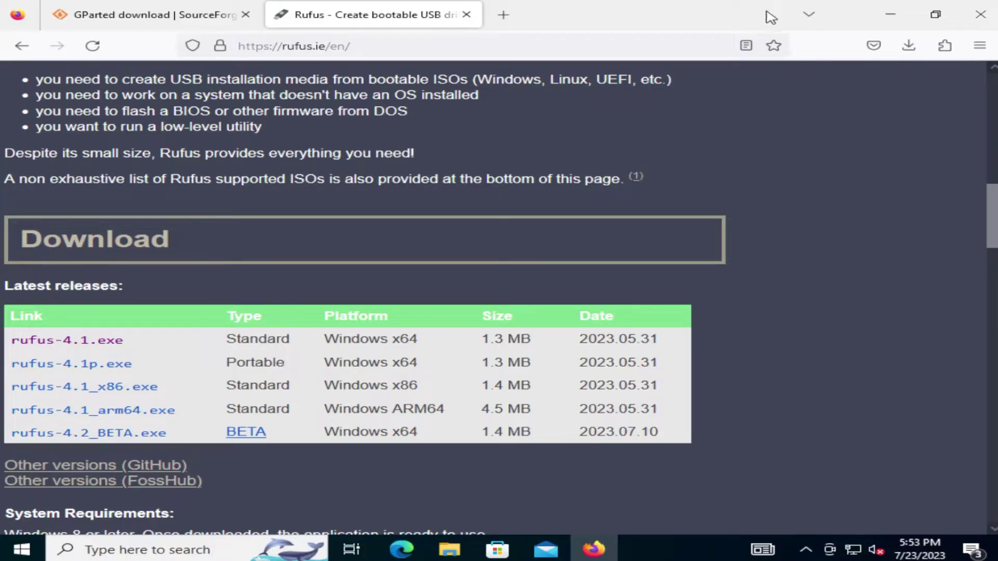
pyautogui.click(970, 14)
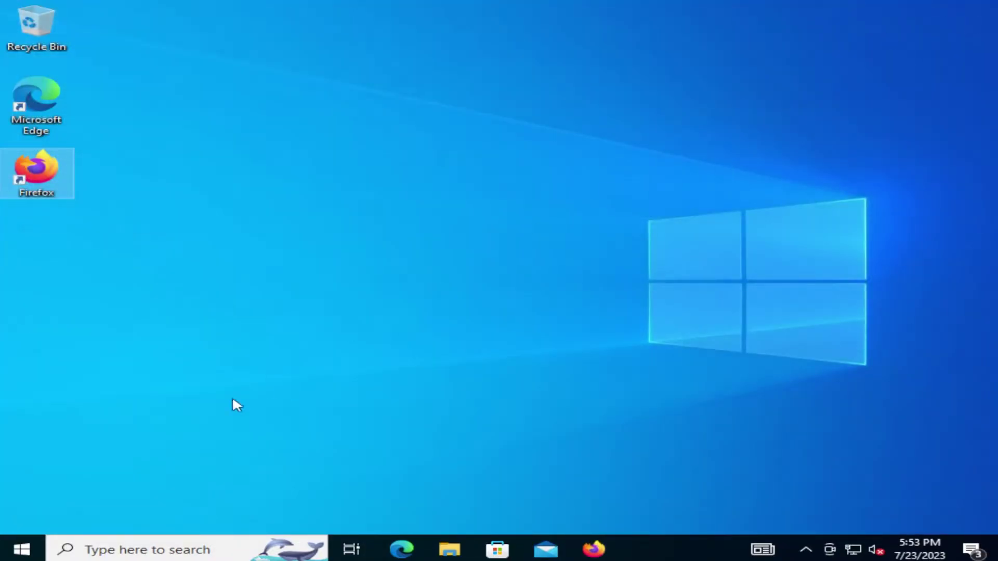
# Step: Restart the computer so that it can boot from the GParted Live USB drive
pyautogui.click(22, 550)
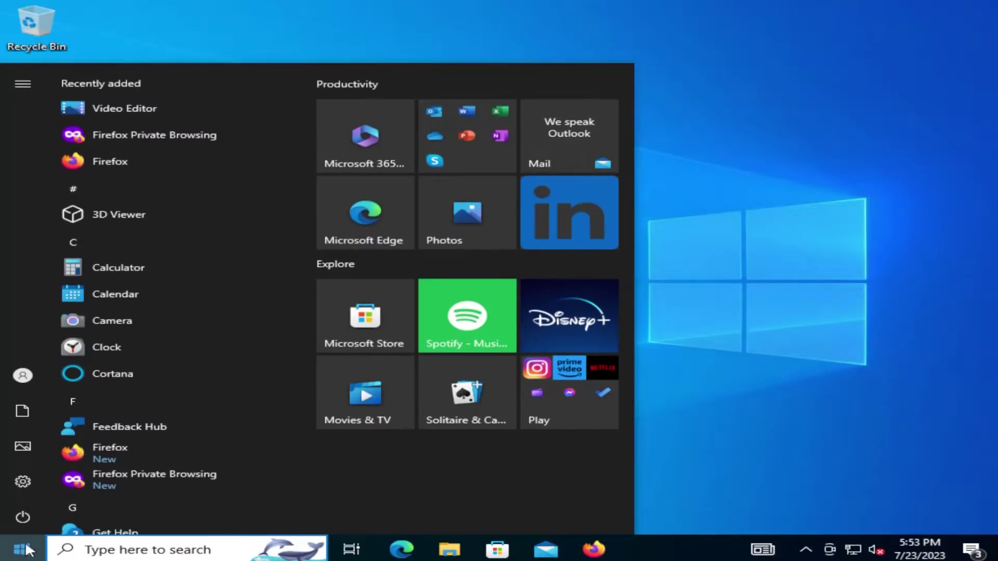
pyautogui.rightClick(26, 550)
pyautogui.moveTo(98, 508)
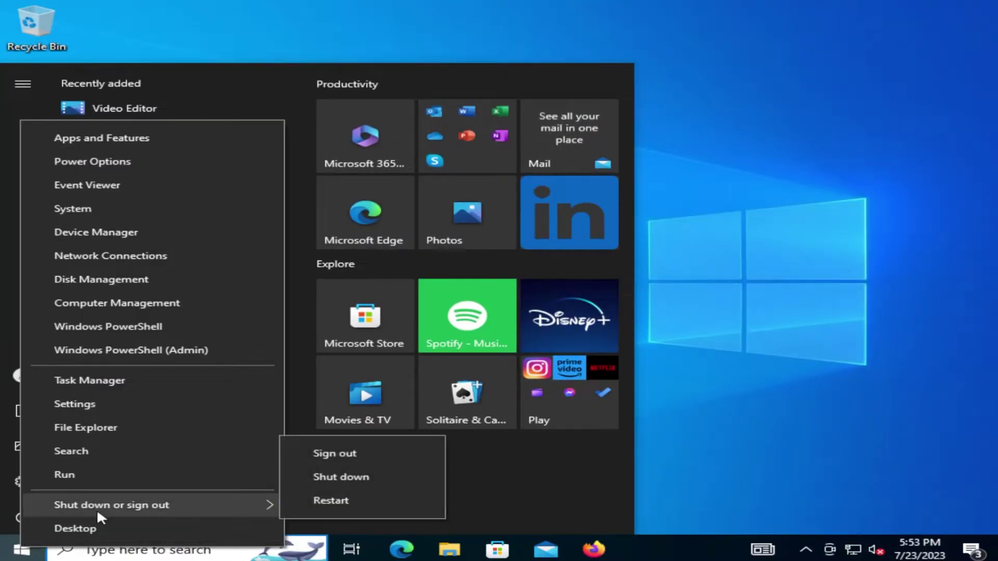
pyautogui.click(363, 501)
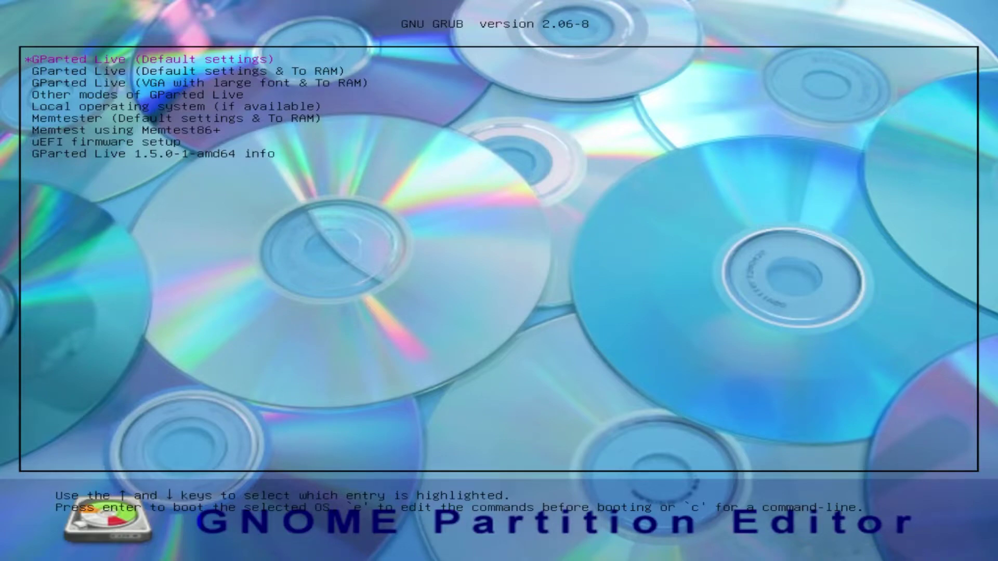
# Step: Boot GParted Live with default settings, choosing Don't touch keymap, US English (33) and mode 0 to start GParted automatically
pyautogui.press('Down')
pyautogui.press('Up')
pyautogui.press('Return')
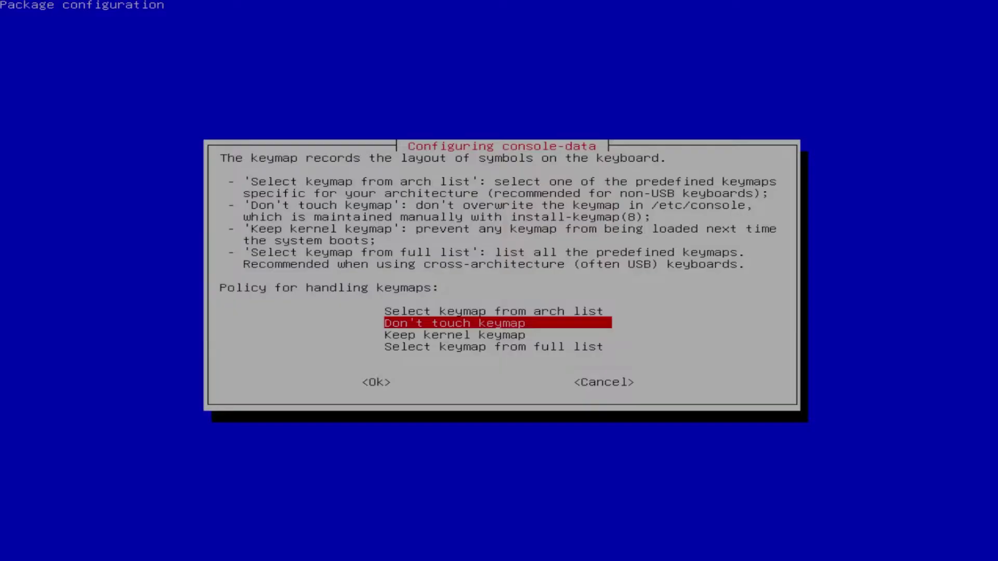
pyautogui.press('Return')
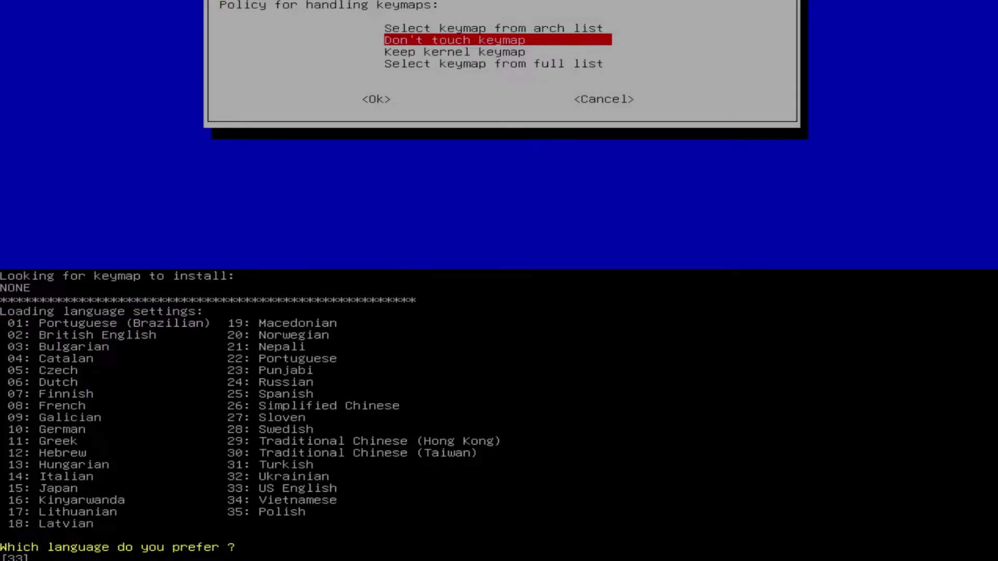
pyautogui.press('Return')
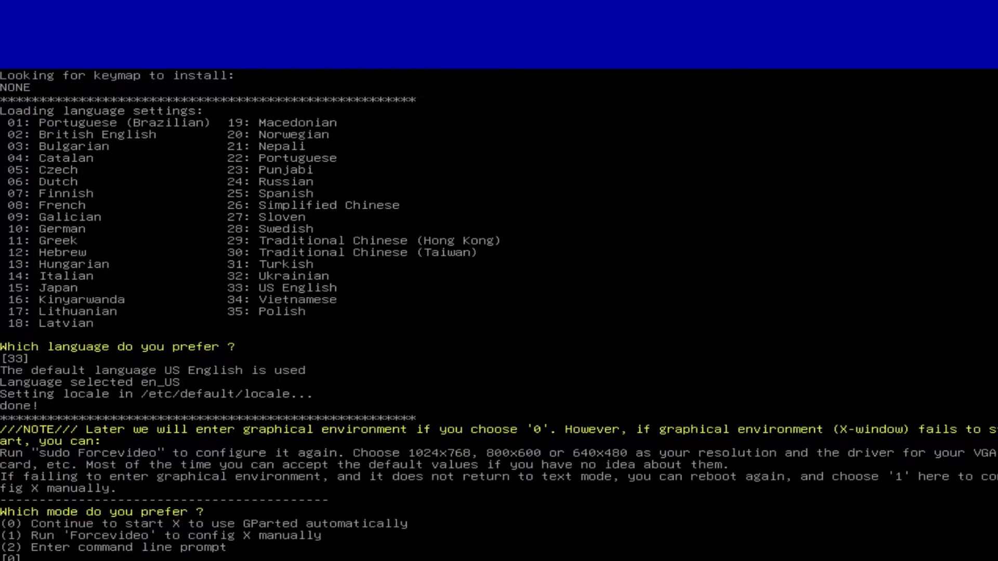
pyautogui.press('Return')
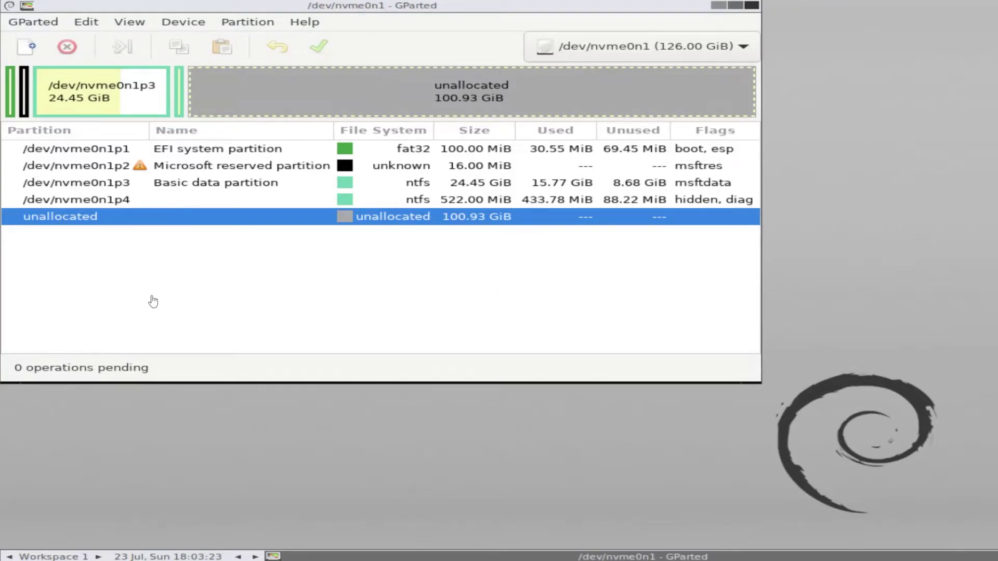
pyautogui.click(37, 24)
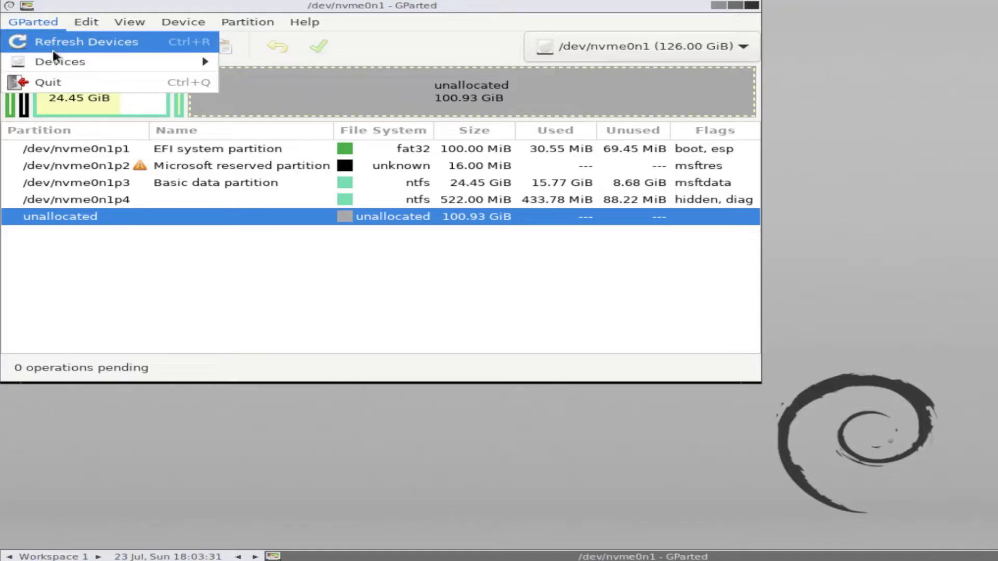
pyautogui.moveTo(56, 63)
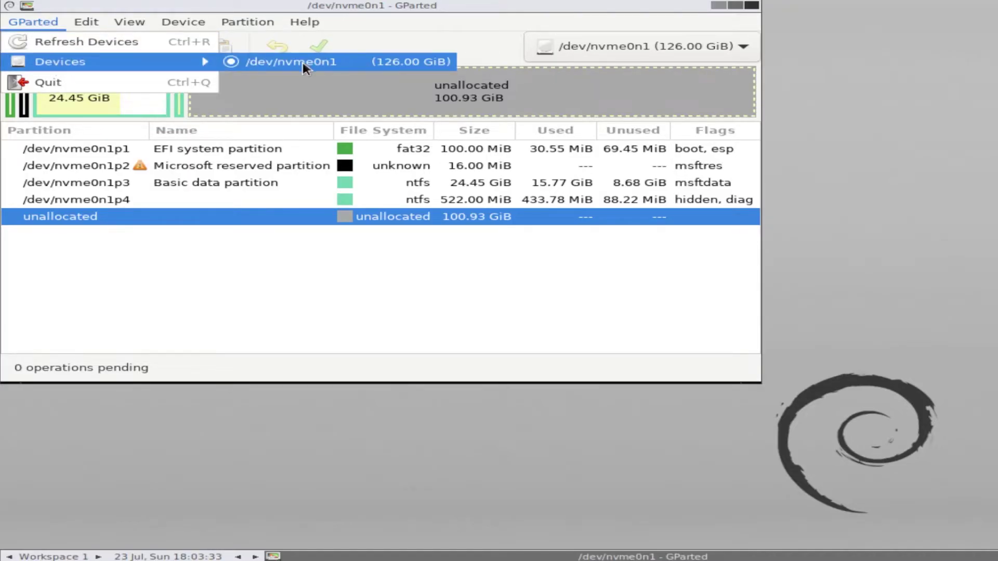
pyautogui.moveTo(87, 24)
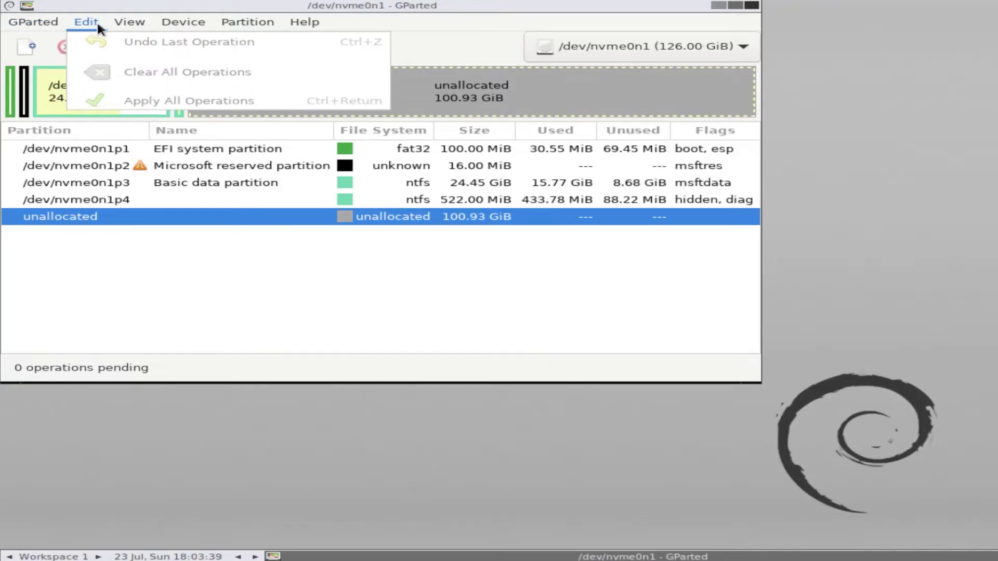
pyautogui.moveTo(130, 22)
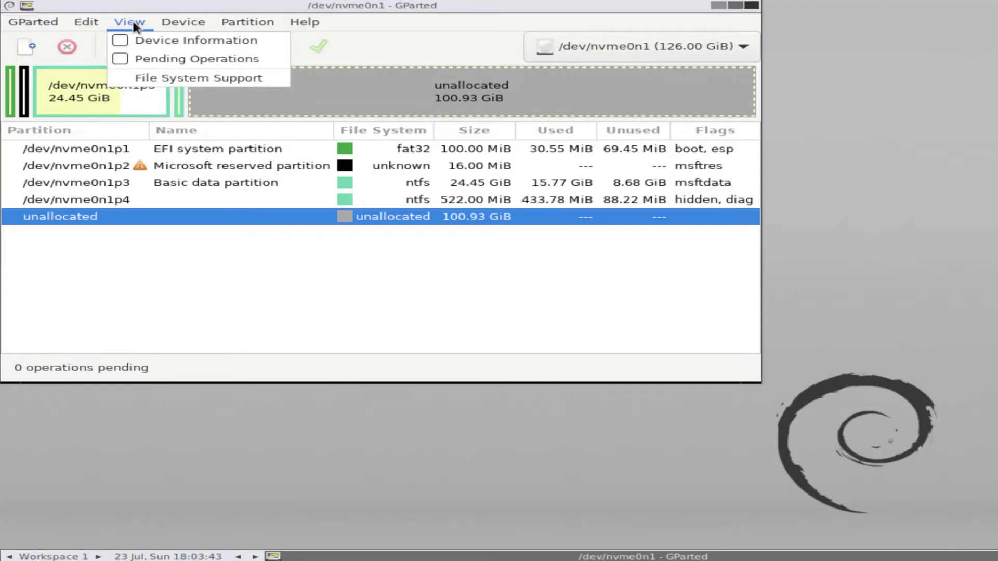
pyautogui.moveTo(190, 27)
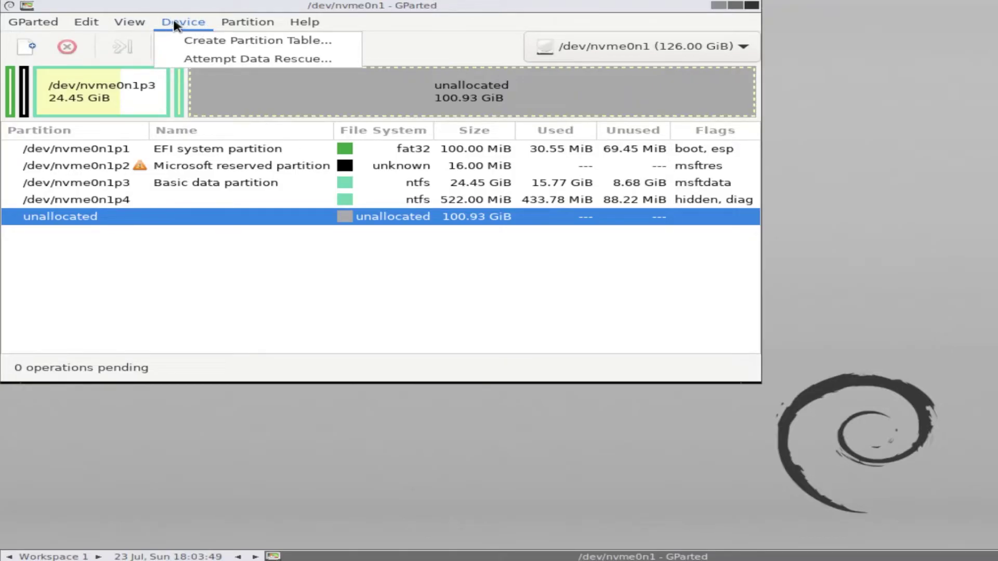
pyautogui.moveTo(219, 20)
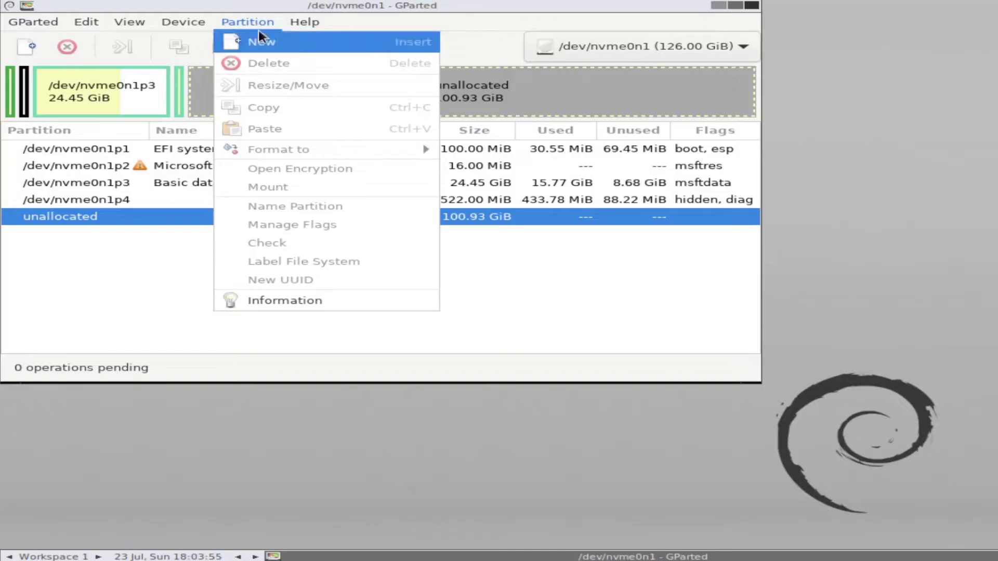
pyautogui.moveTo(302, 23)
pyautogui.click(345, 15)
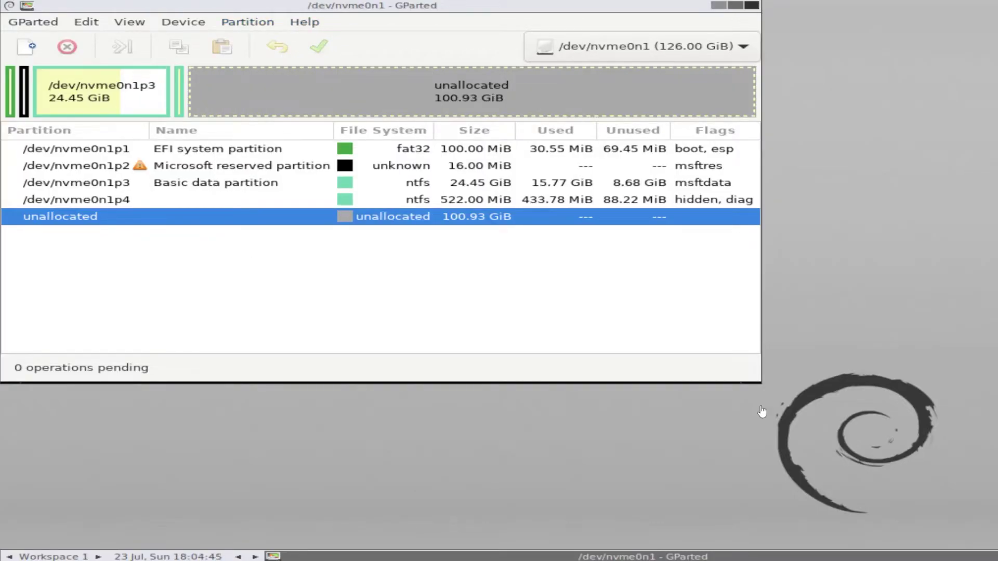
# Step: Examine each partition of /dev/nvme0n1 and where the unallocated space lies relative to the Basic data partition
pyautogui.click(273, 154)
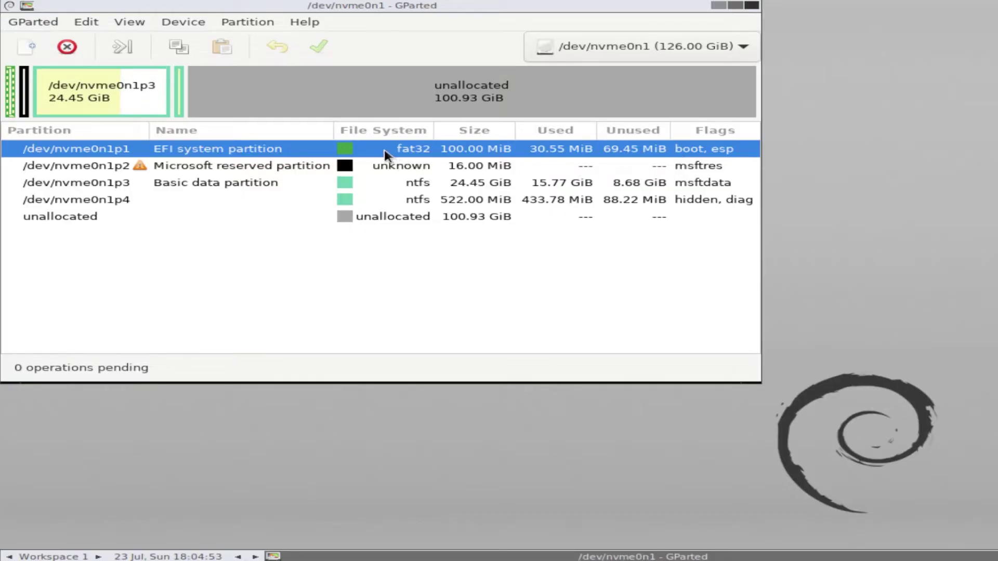
pyautogui.click(259, 167)
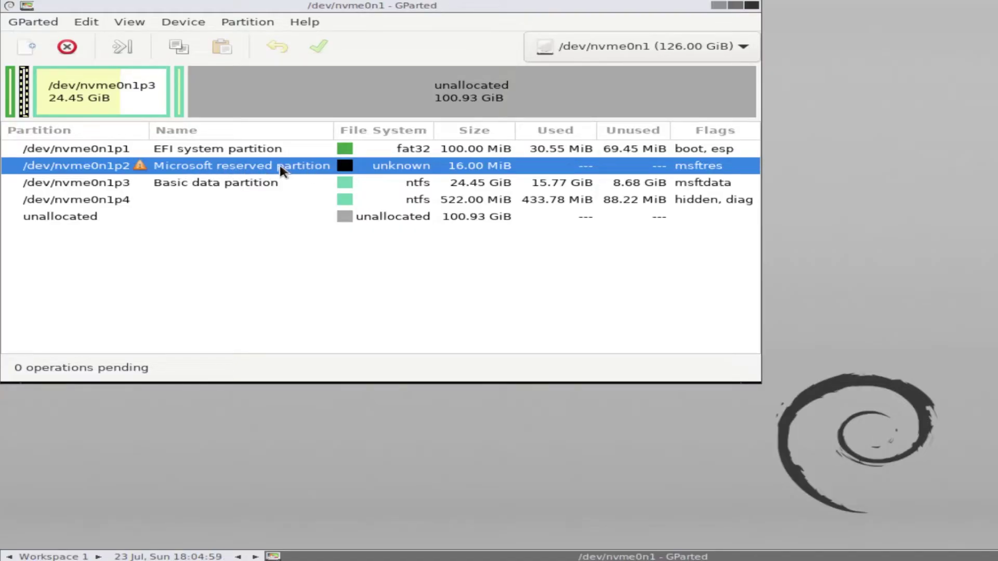
pyautogui.click(293, 193)
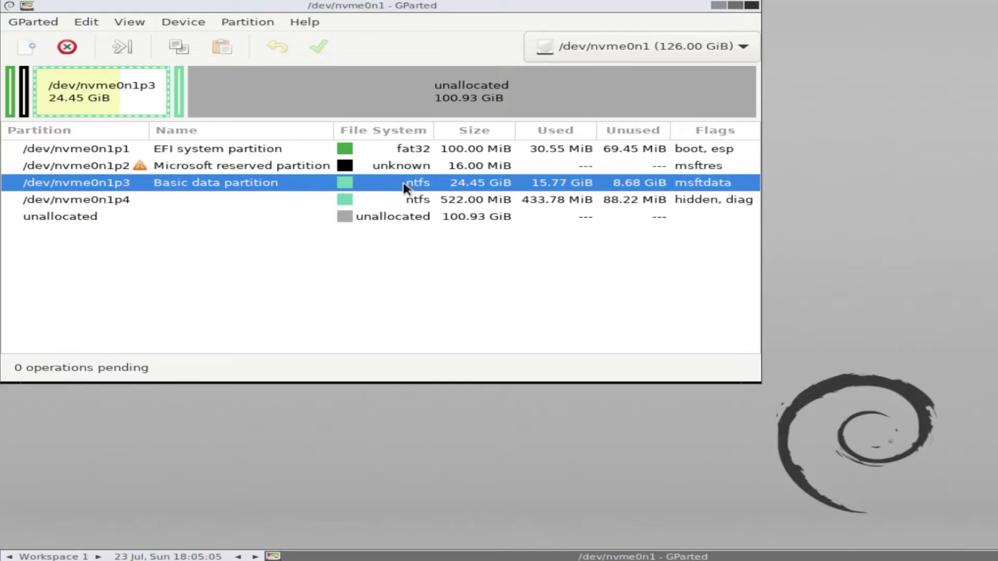
pyautogui.click(375, 203)
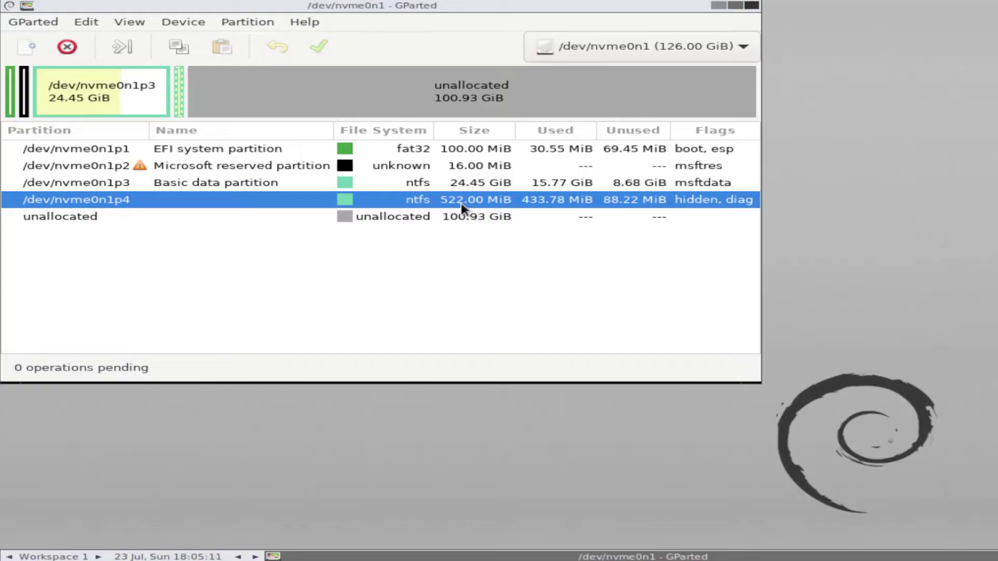
pyautogui.click(294, 221)
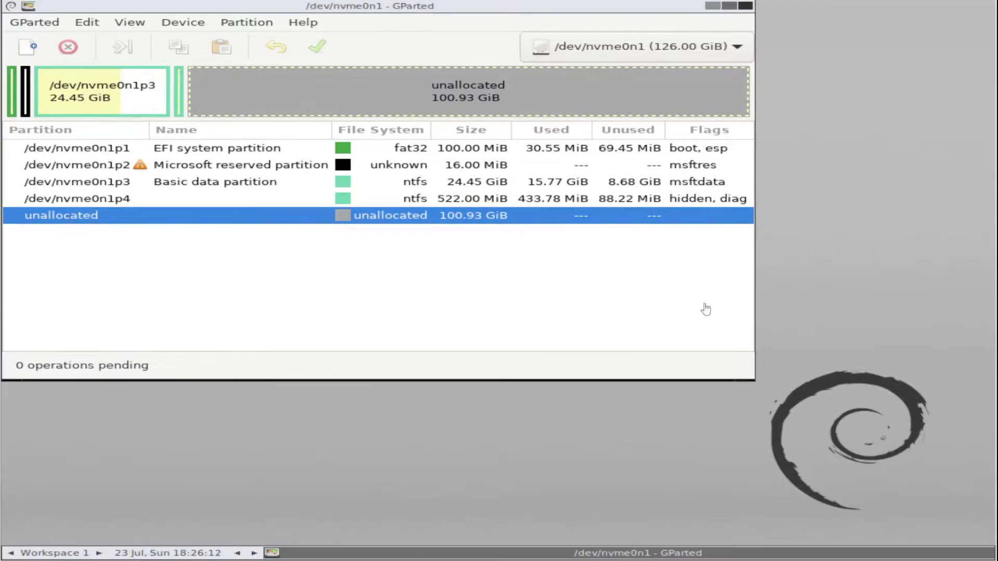
pyautogui.click(447, 204)
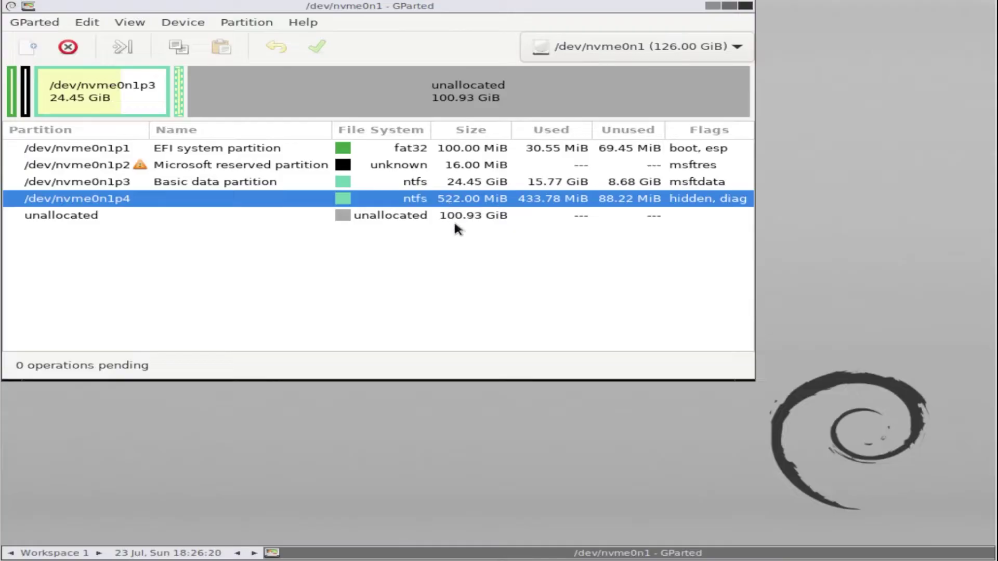
pyautogui.click(448, 214)
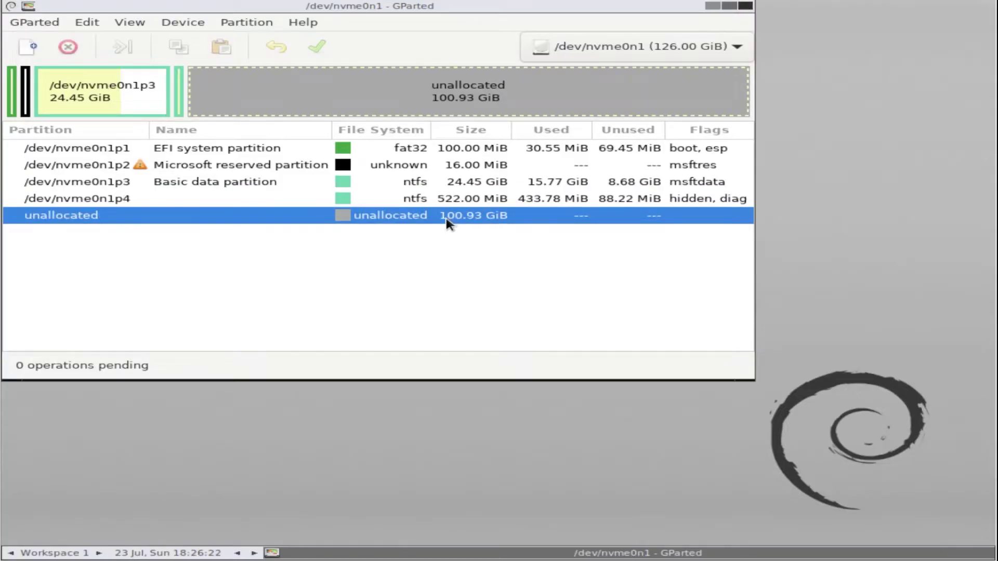
pyautogui.click(436, 183)
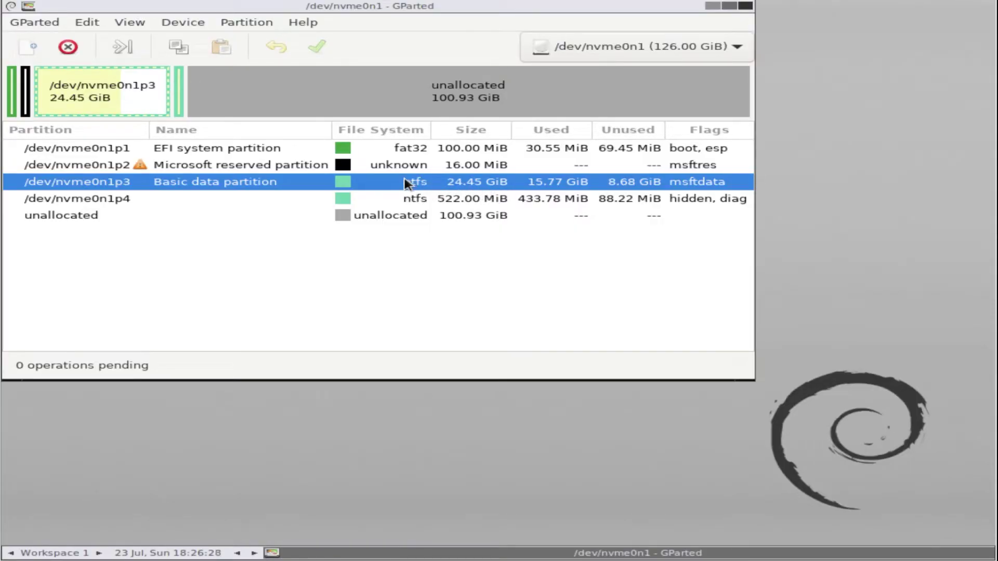
# Step: Start a Resize/Move of partition /dev/nvme0n1p4 and set the free space preceding it to 103348 MiB
pyautogui.click(420, 200)
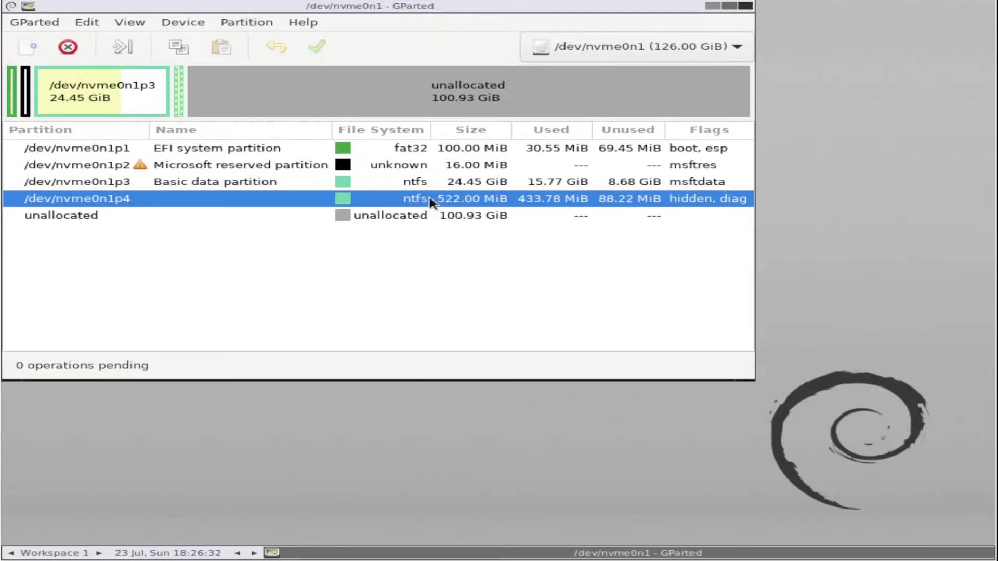
pyautogui.rightClick(410, 205)
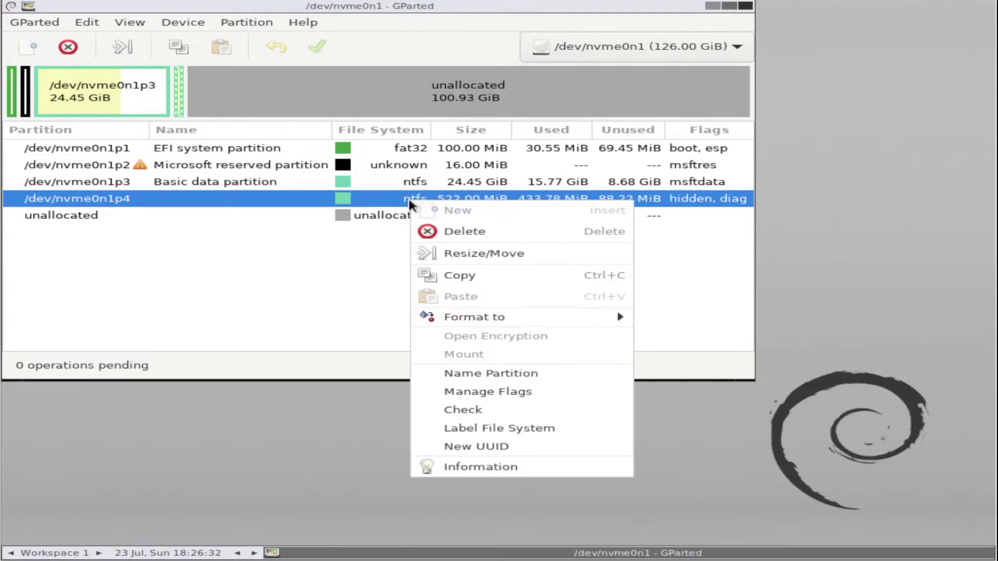
pyautogui.click(480, 258)
pyautogui.click(432, 170)
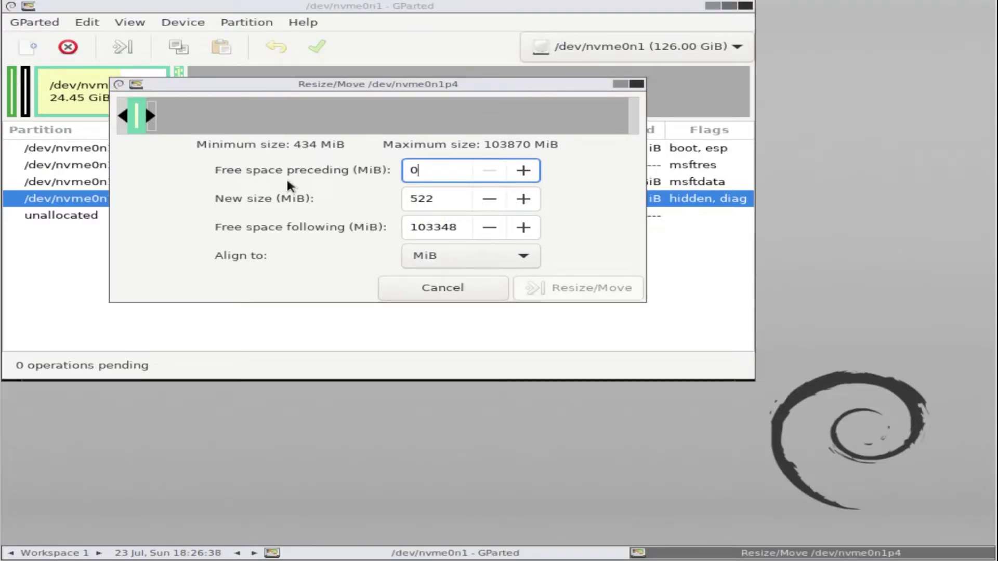
pyautogui.doubleClick(443, 172)
pyautogui.write('103348')
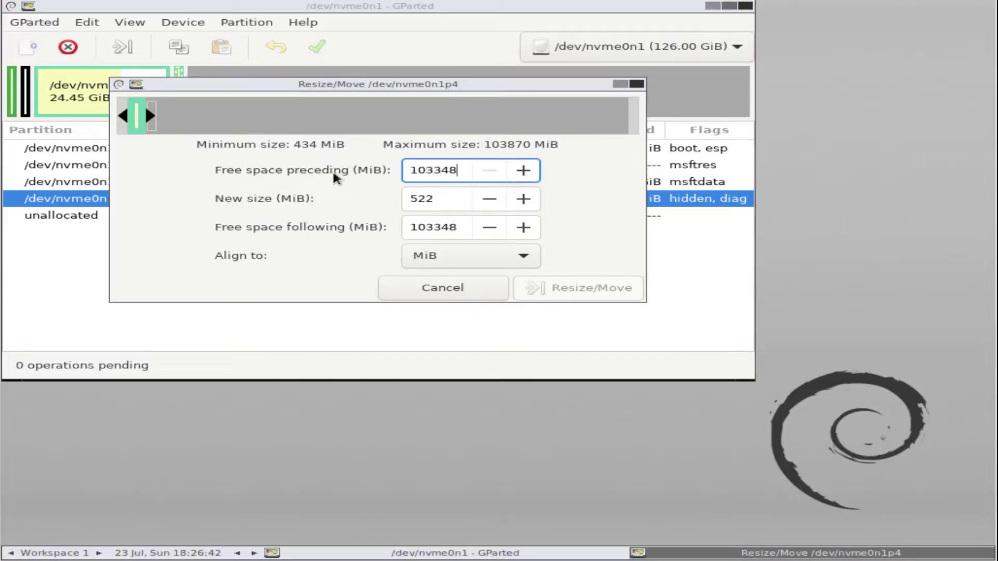
pyautogui.press('Tab')
pyautogui.press('Tab')
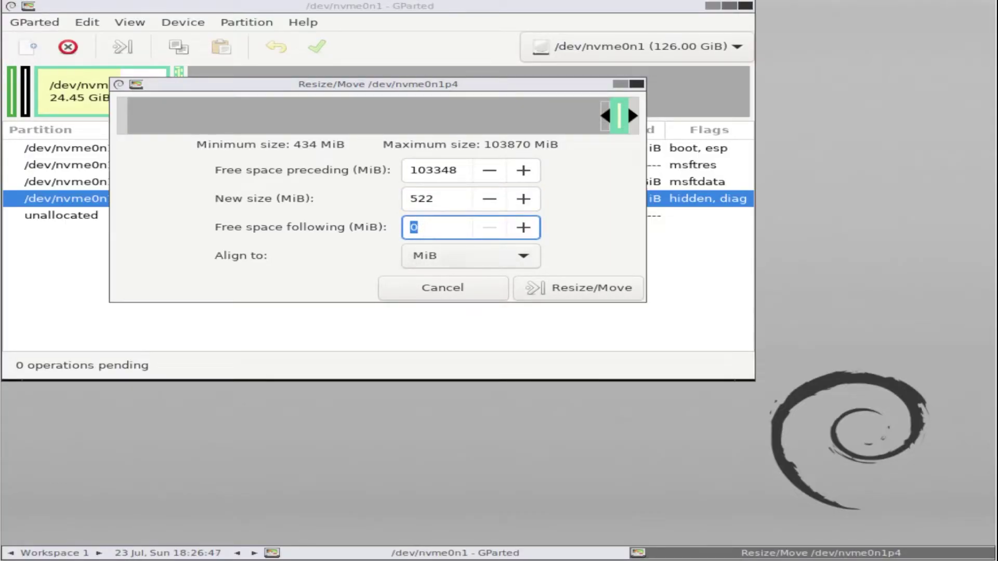
# Step: Align /dev/nvme0n1p4 to Cylinder and queue its move to the end of the disk
pyautogui.click(451, 256)
pyautogui.click(443, 240)
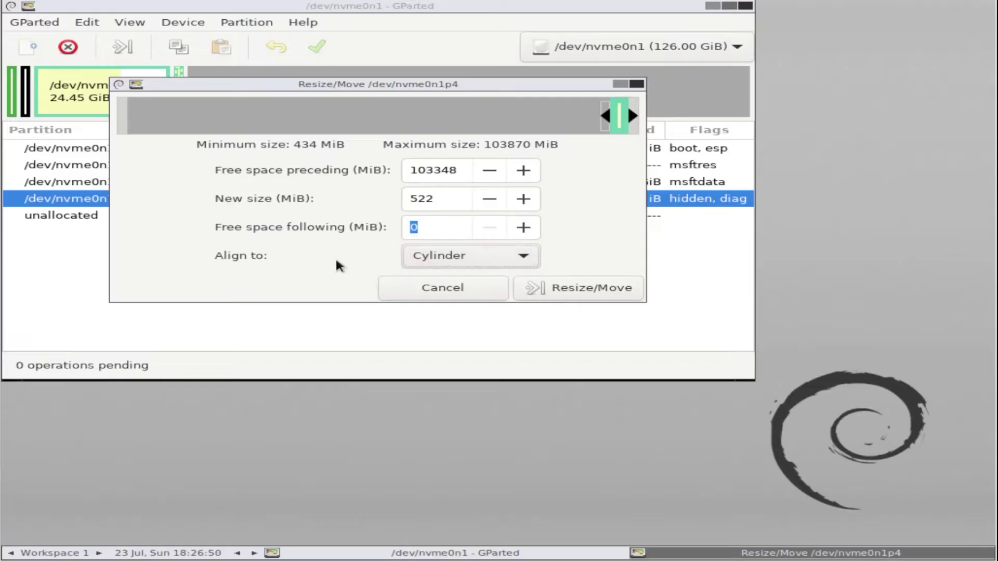
pyautogui.click(591, 291)
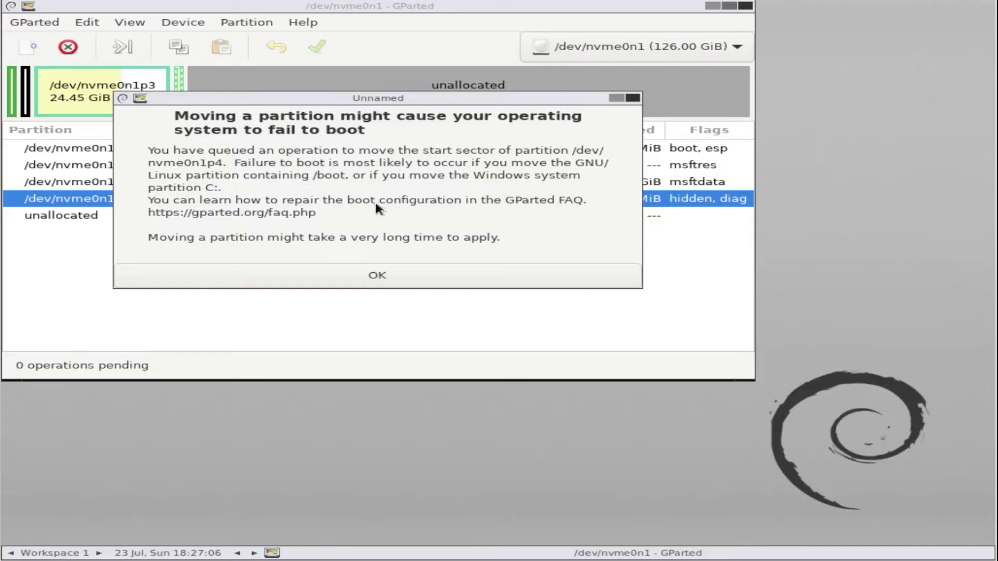
# Step: Acknowledge the boot-failure warning and apply the pending move of /dev/nvme0n1p4 to the disk
pyautogui.click(379, 280)
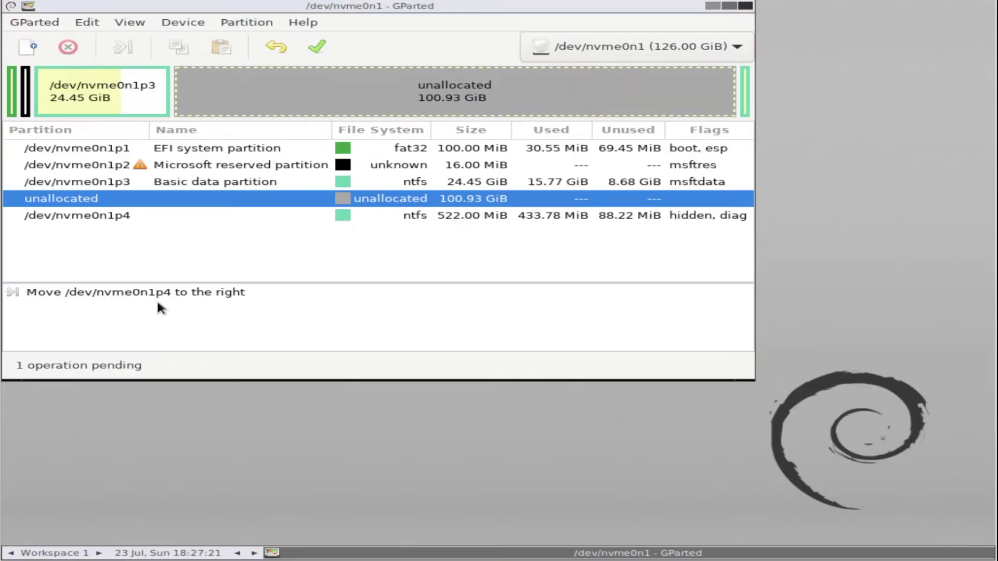
pyautogui.click(419, 221)
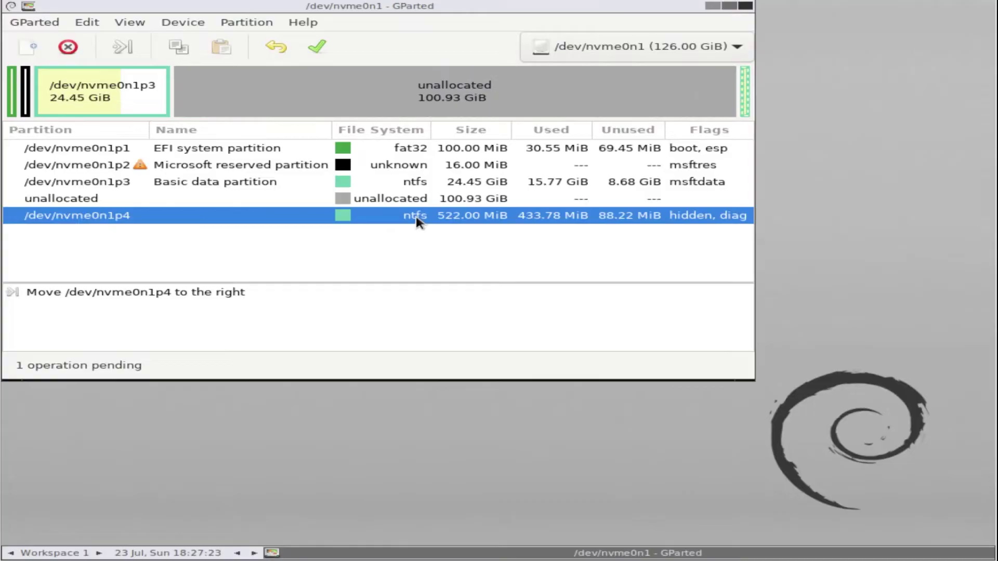
pyautogui.click(406, 202)
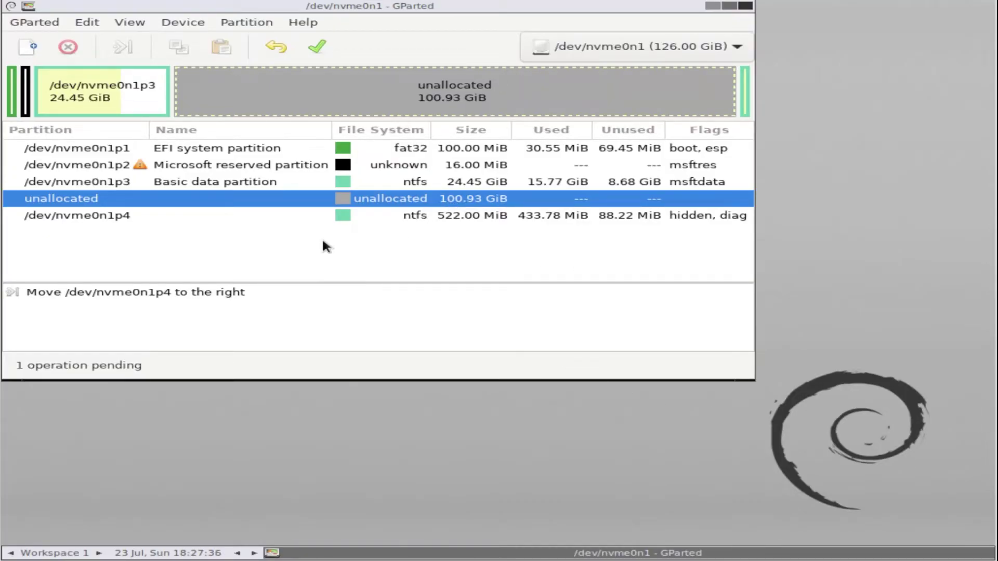
pyautogui.click(317, 48)
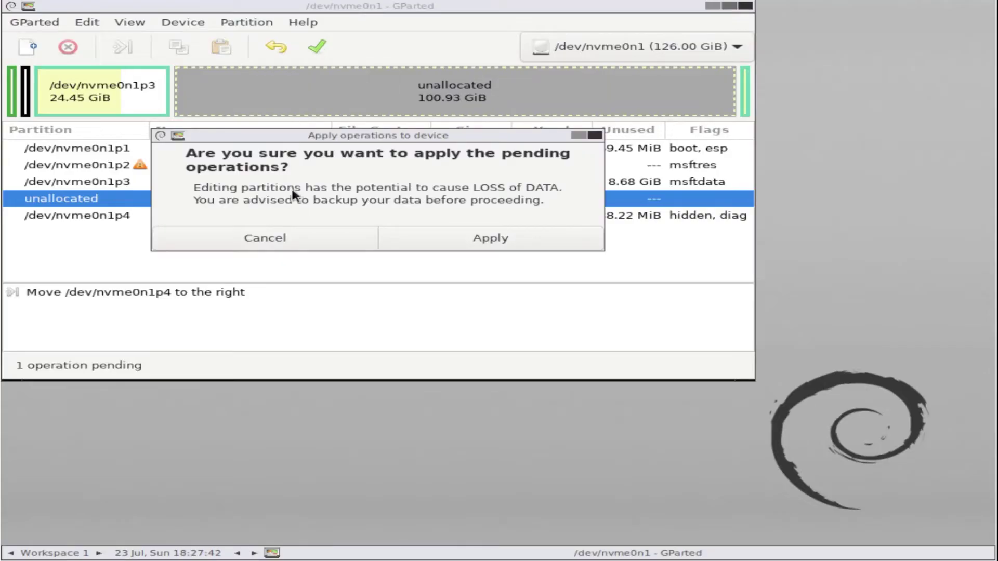
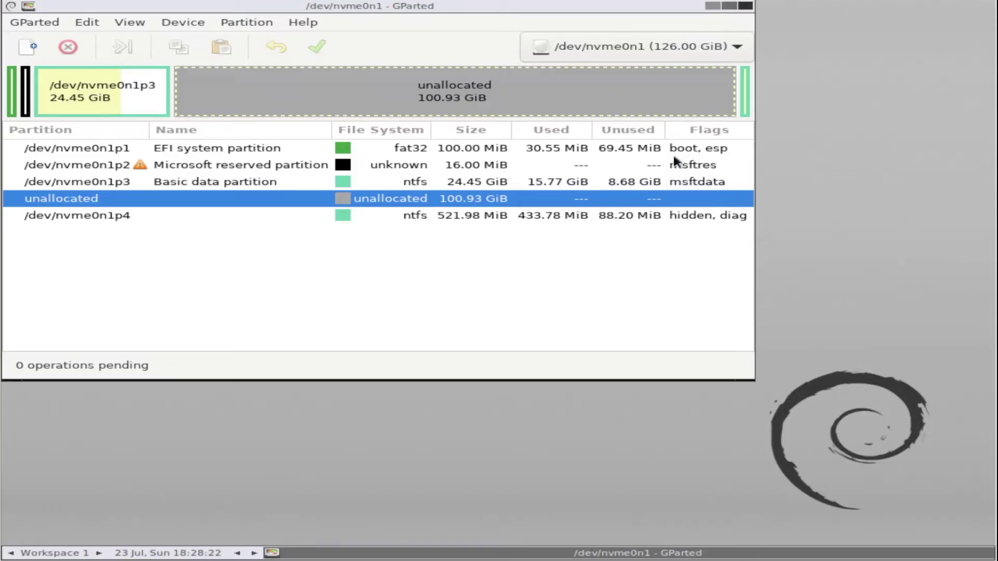
# Step: Close GParted and reboot the computer from the live session, continuing past the live-medium removal prompt
pyautogui.click(748, 9)
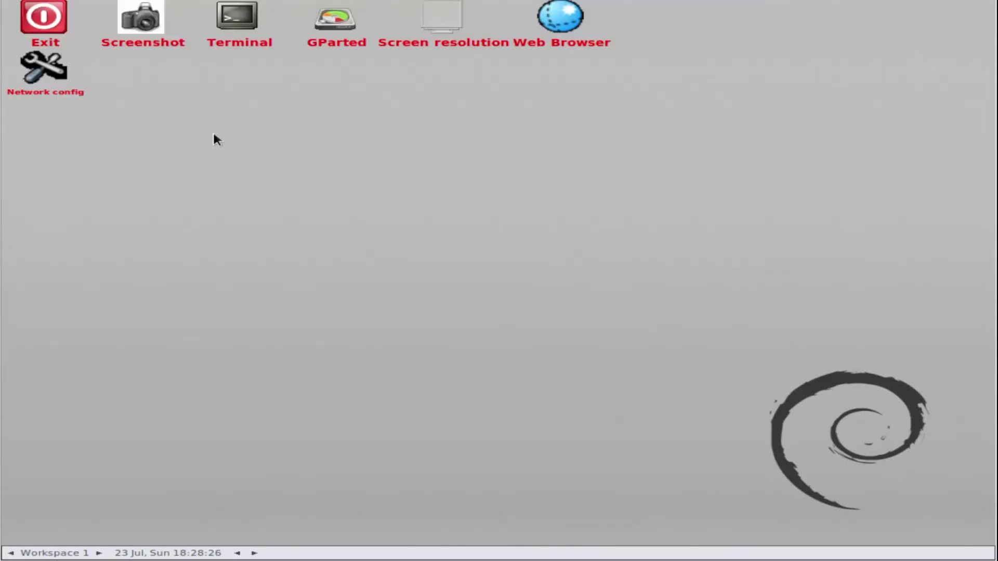
pyautogui.doubleClick(45, 22)
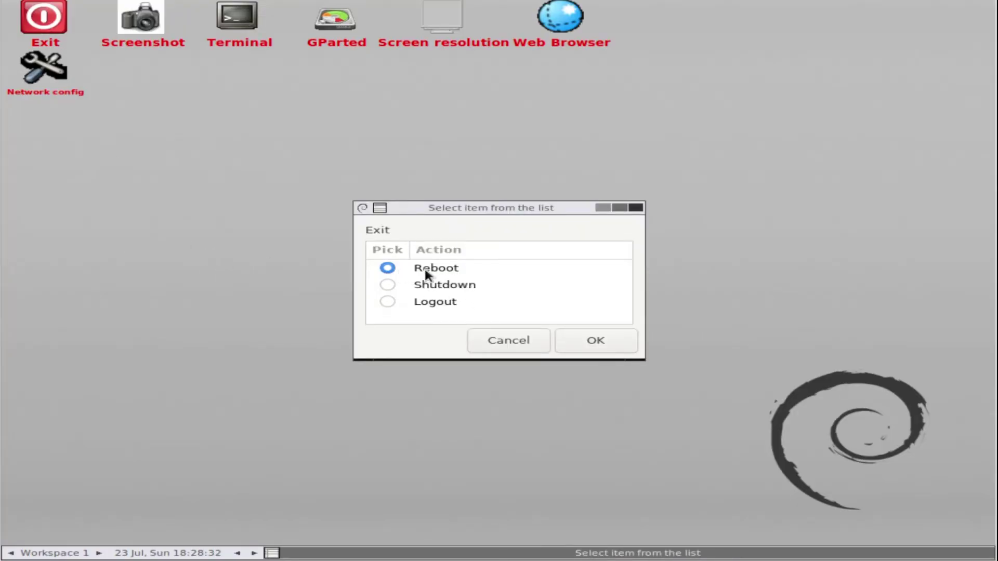
pyautogui.click(394, 268)
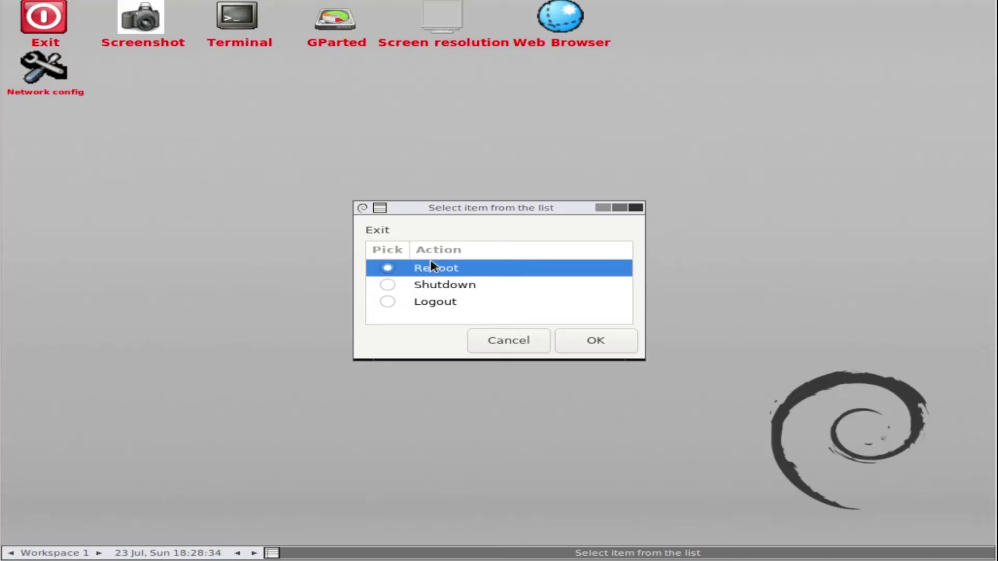
pyautogui.click(593, 343)
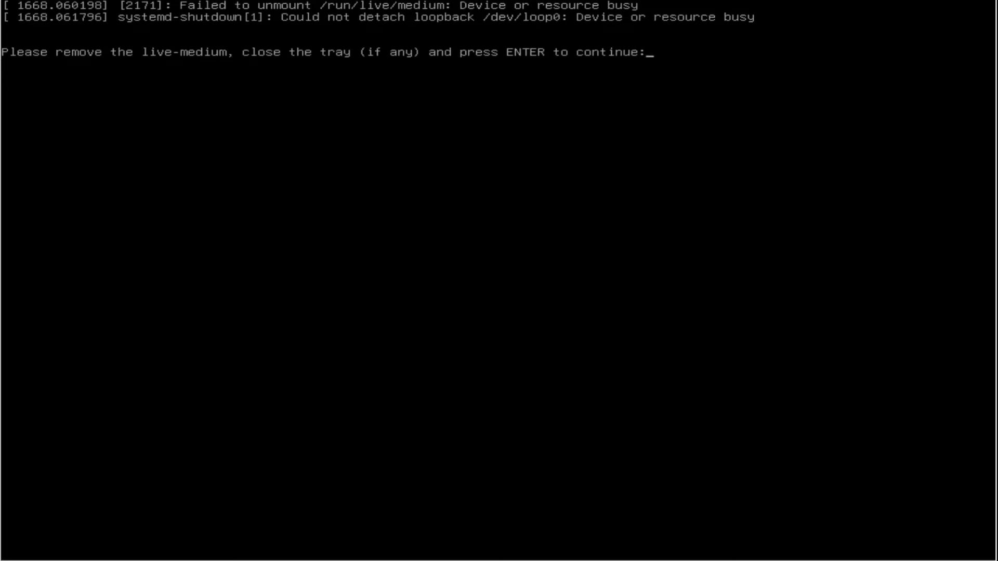
pyautogui.press('Return')
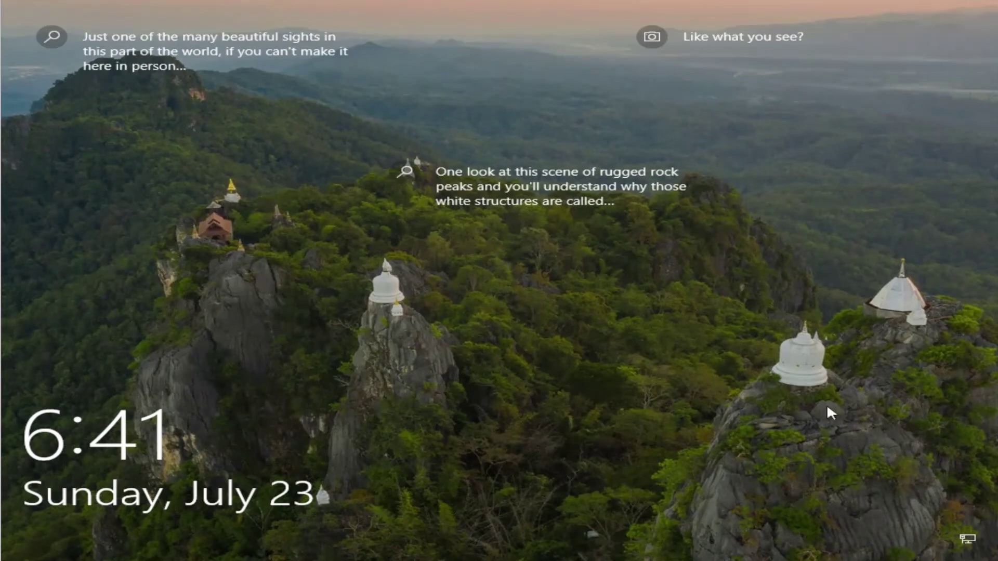
# Step: Sign in to Windows from the lock screen with the account password
pyautogui.click(625, 318)
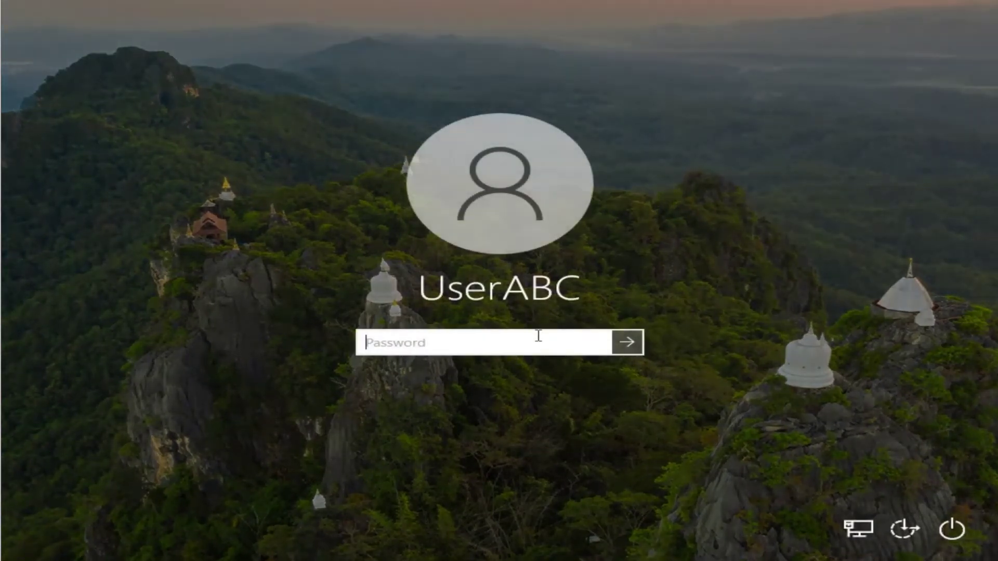
pyautogui.write('*******')
pyautogui.press('Return')
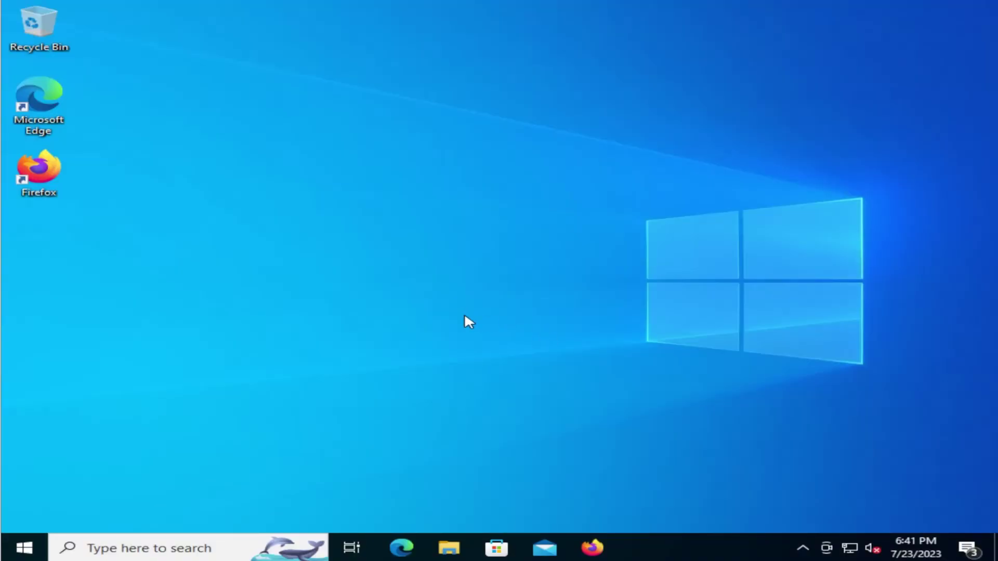
# Step: Search Windows for disk management, open Create and format hard disk partitions, and move its window higher on the desktop
pyautogui.click(24, 547)
pyautogui.click(114, 548)
pyautogui.write('d')
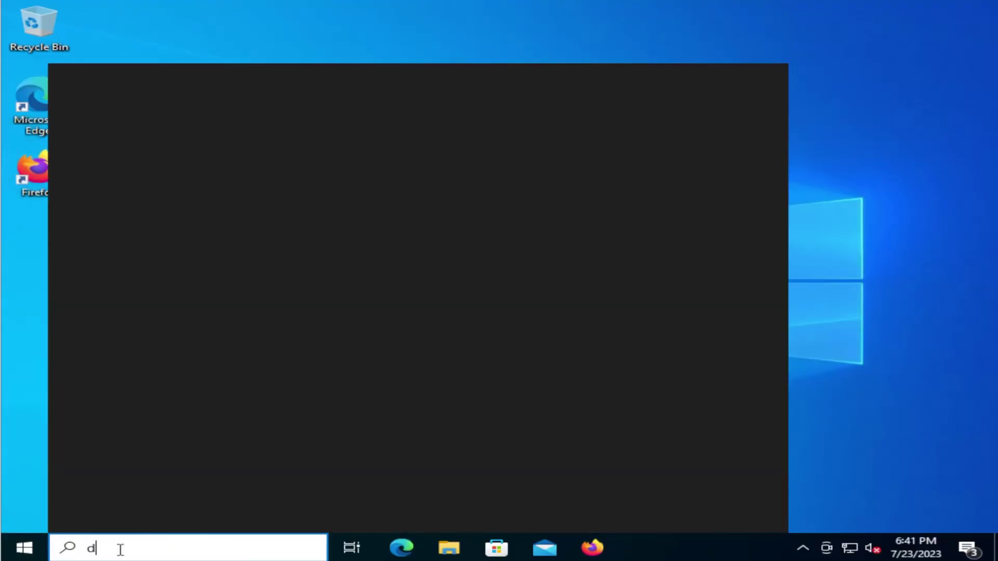
pyautogui.write('isk managem')
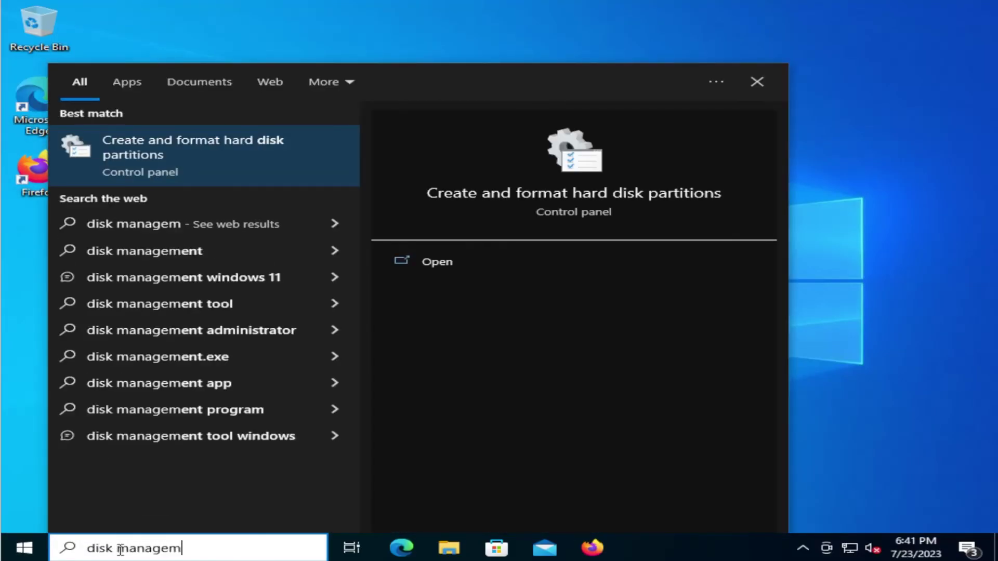
pyautogui.click(158, 156)
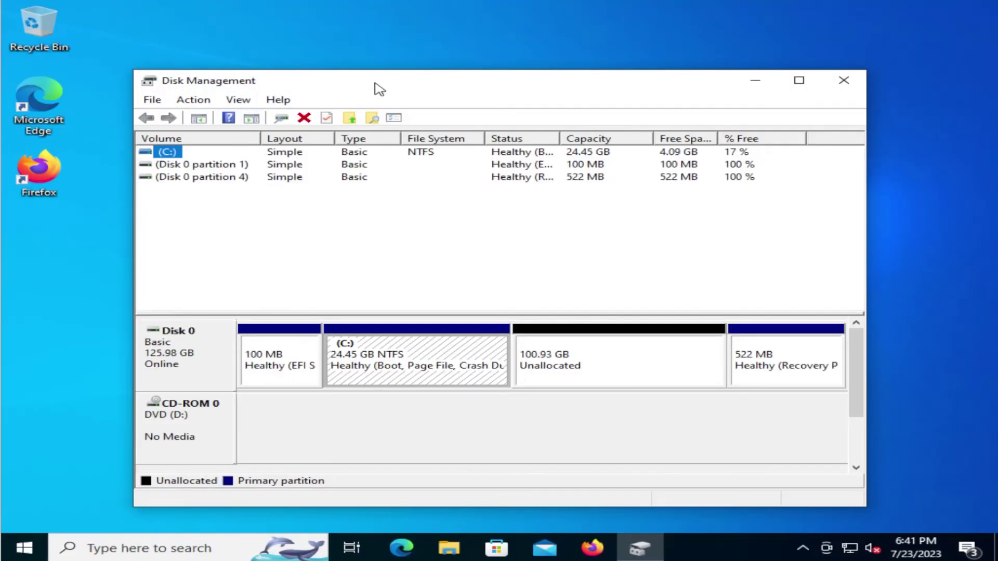
pyautogui.moveTo(378, 88); pyautogui.dragTo(348, 52)
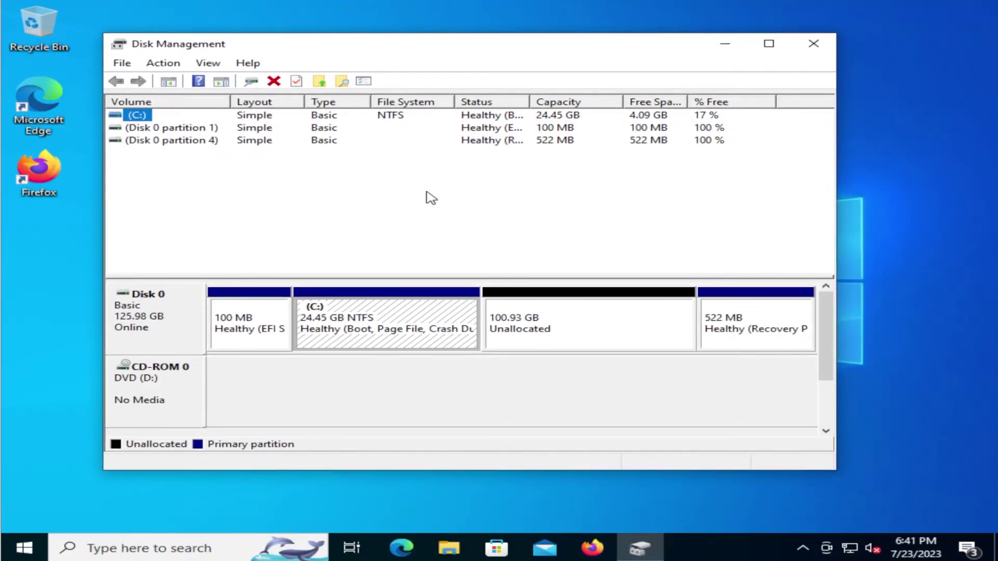
# Step: Examine the order of Disk 0's partitions and unallocated space, and check the C: drive's capacity under This PC in File Explorer
pyautogui.click(529, 335)
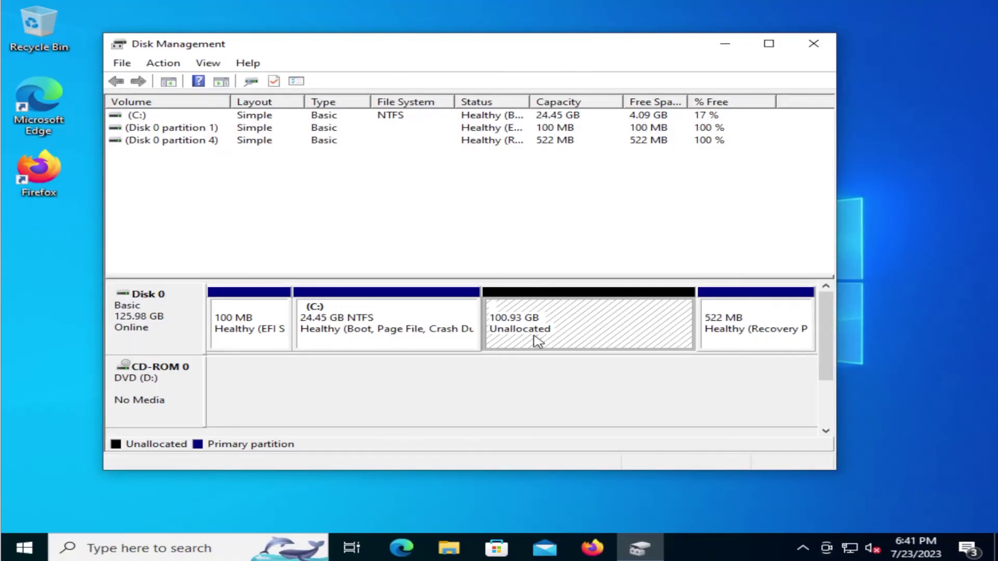
pyautogui.click(436, 339)
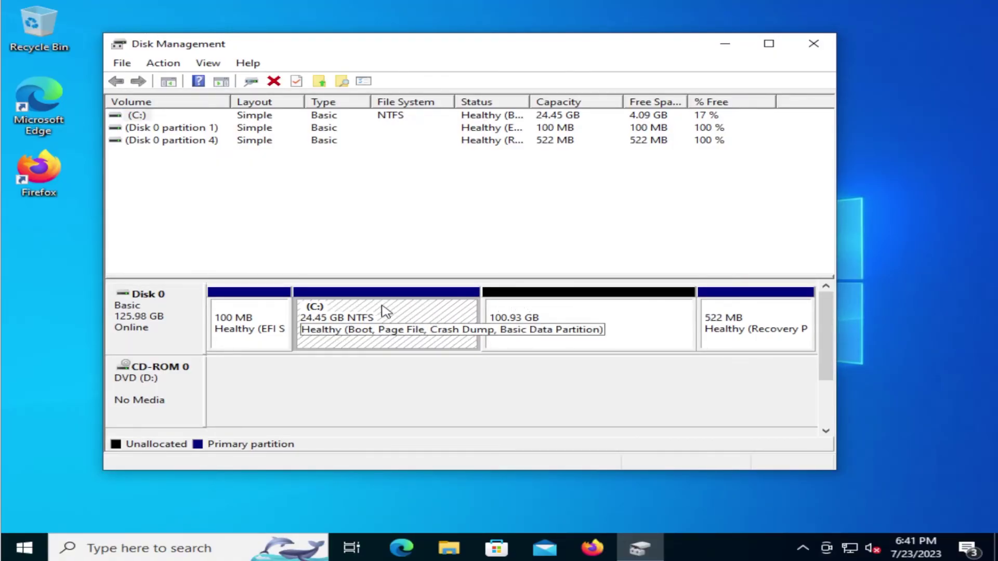
pyautogui.click(756, 337)
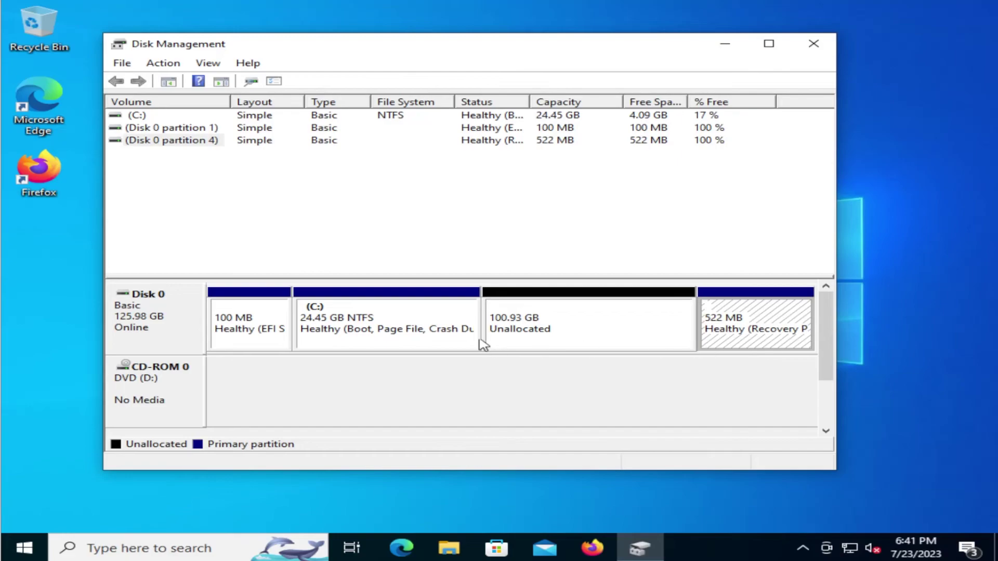
pyautogui.click(462, 333)
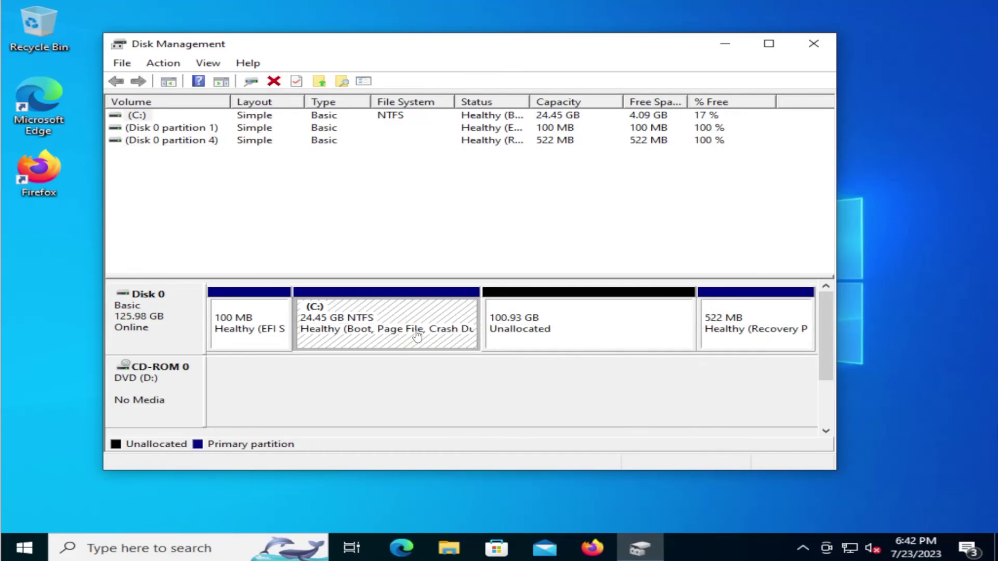
pyautogui.click(446, 547)
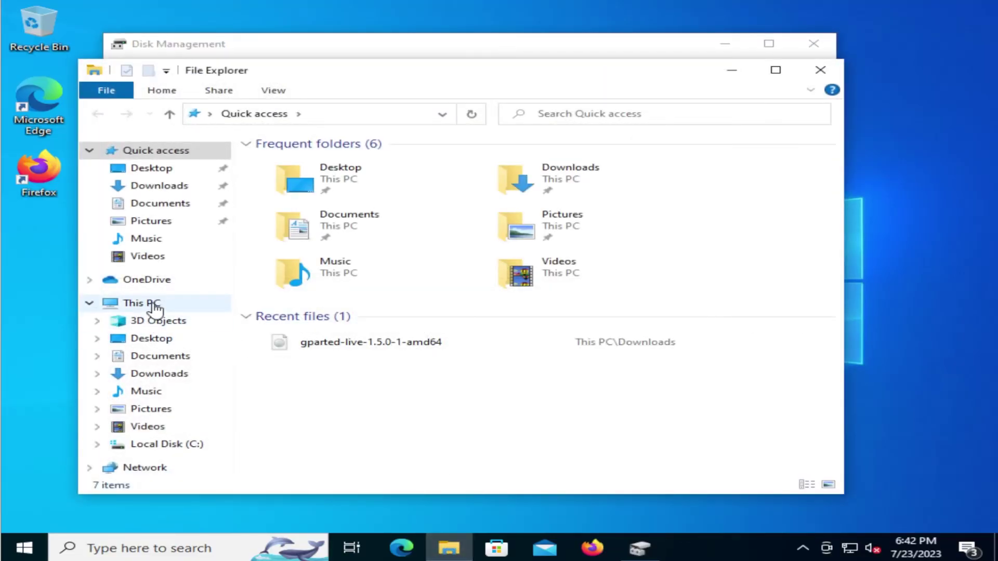
pyautogui.click(155, 307)
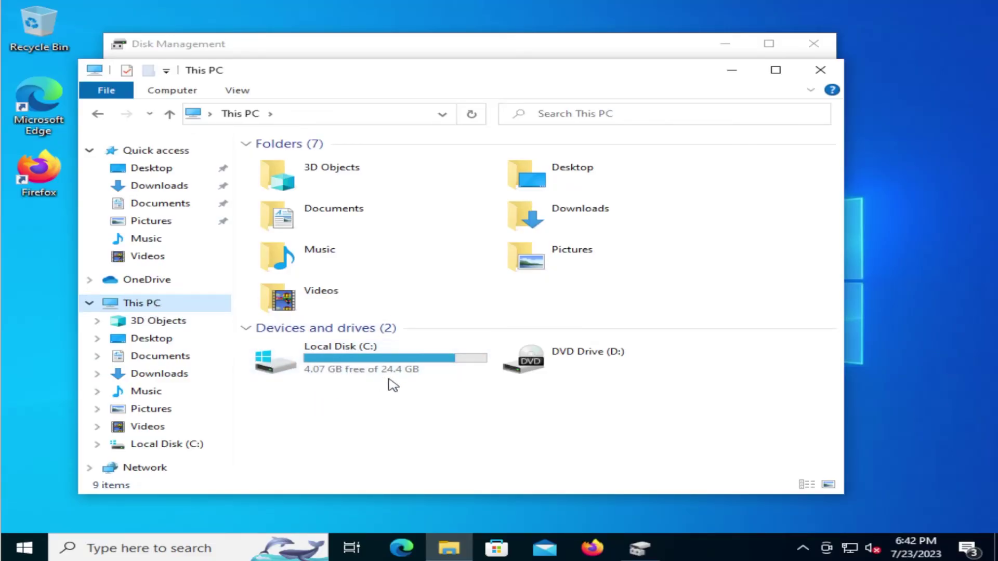
pyautogui.moveTo(535, 79); pyautogui.dragTo(451, 54)
pyautogui.click(454, 54)
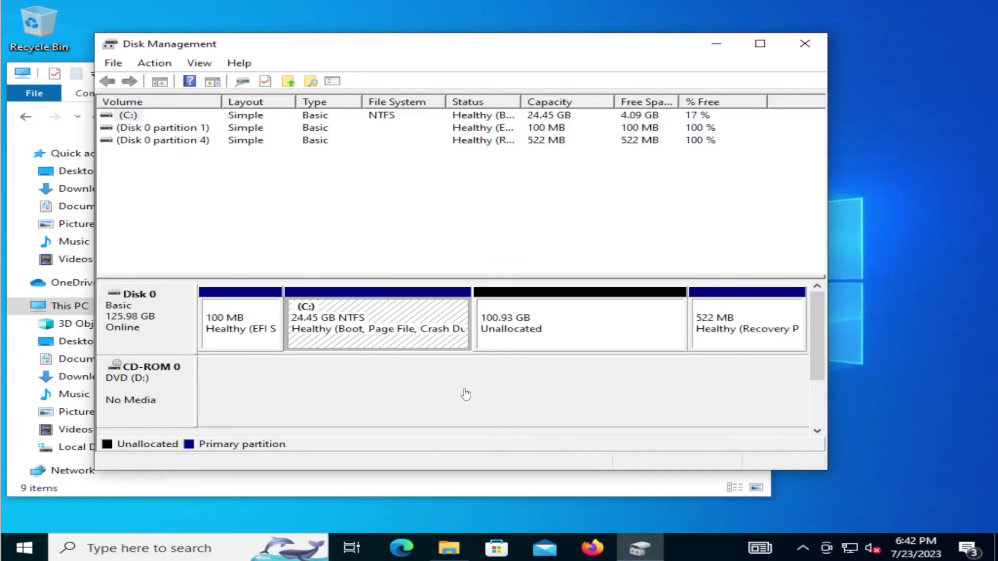
# Step: Extend the C: volume on Disk 0 by all 103347 MB of adjacent unallocated space using the Extend Volume Wizard
pyautogui.rightClick(341, 317)
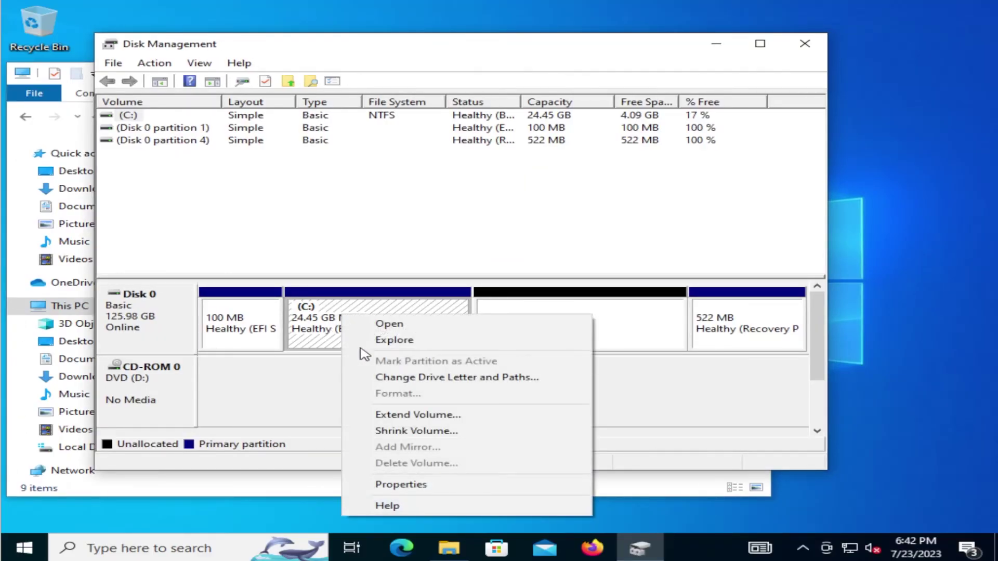
pyautogui.click(402, 418)
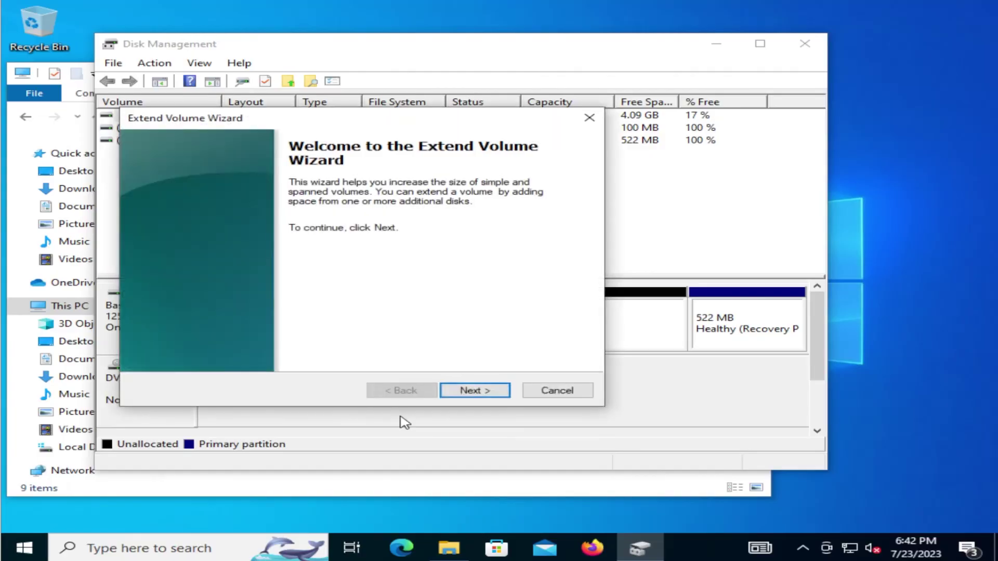
pyautogui.click(475, 391)
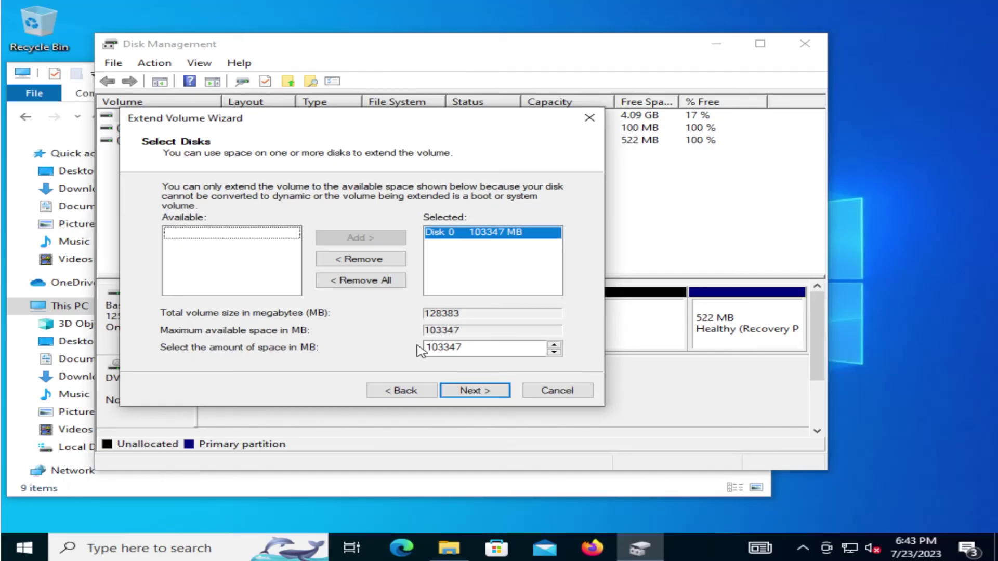
pyautogui.click(478, 394)
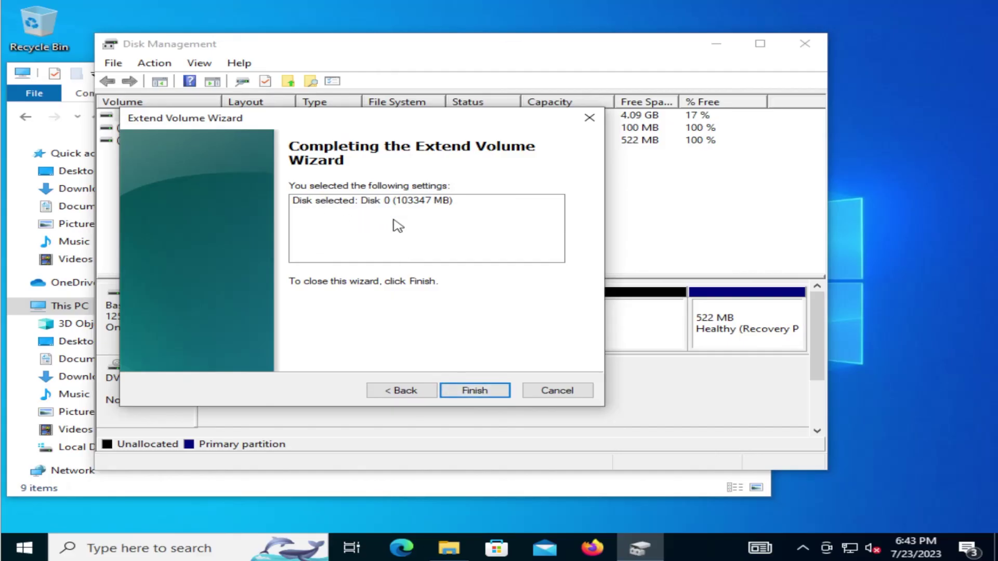
pyautogui.click(475, 391)
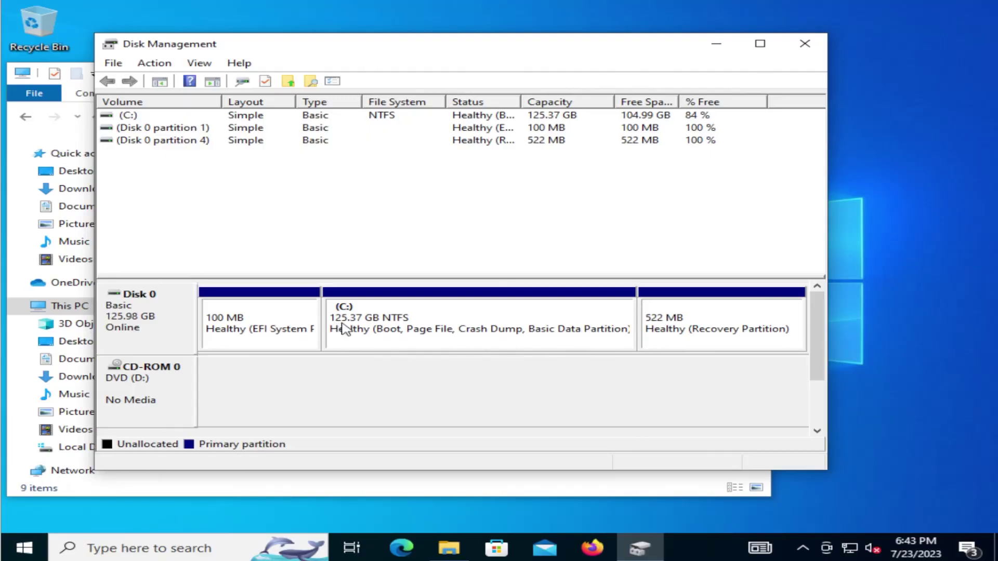
# Step: Return to This PC in File Explorer to check the extended C: drive's capacity
pyautogui.click(379, 494)
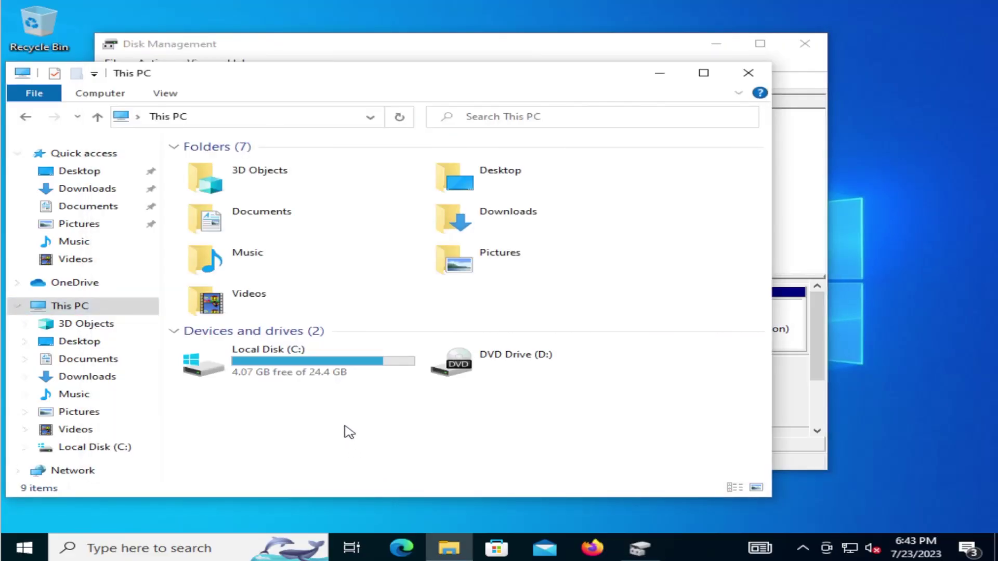